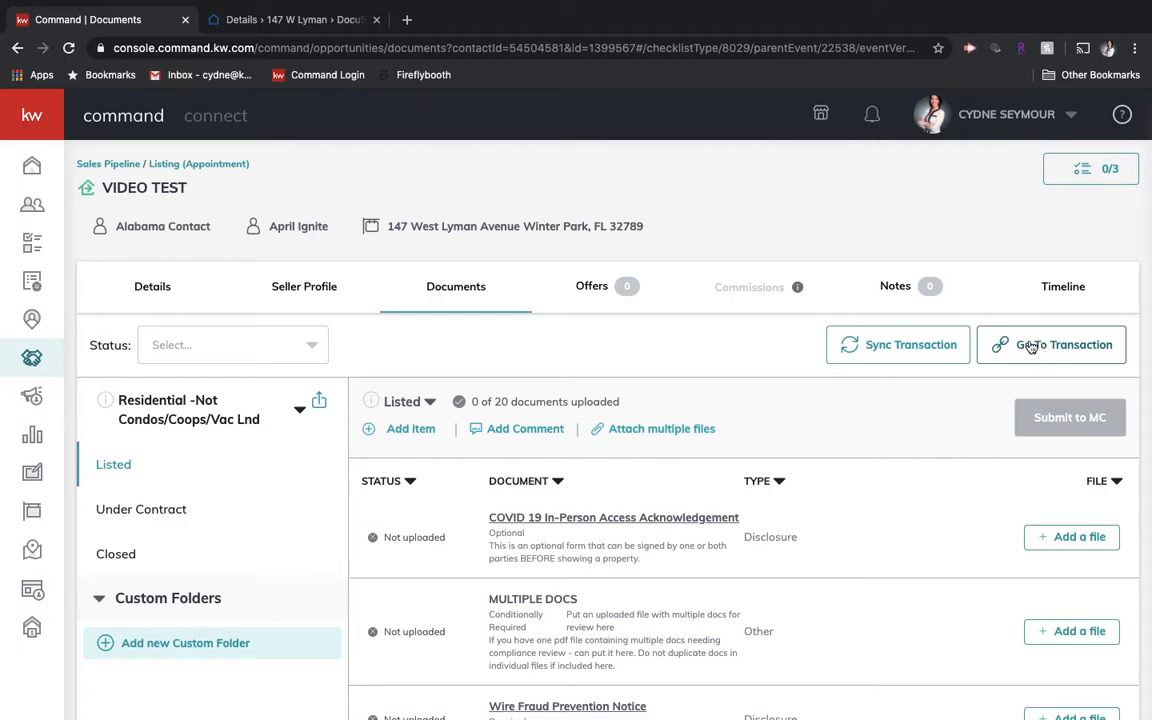
{"action": "left_click", "coordinate": [300, 22]}
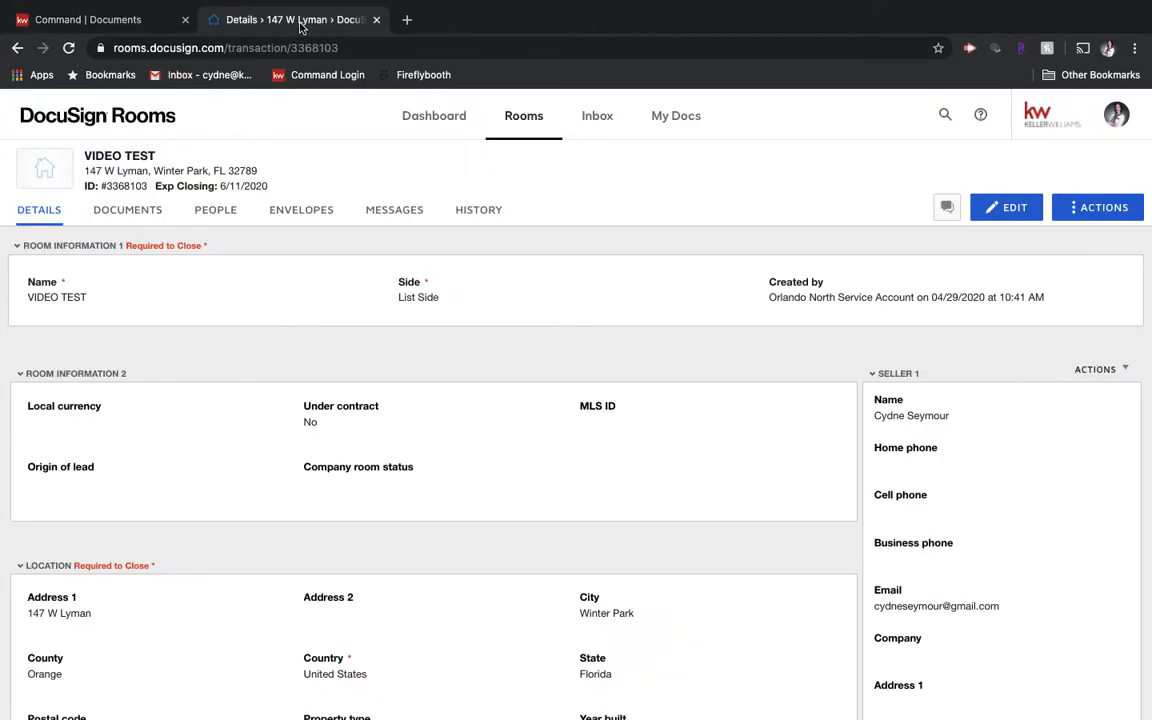
Step: Show the VIDEO TEST room's Documents tab and bring up the ADD document-source menu
{"action": "left_click", "coordinate": [135, 217]}
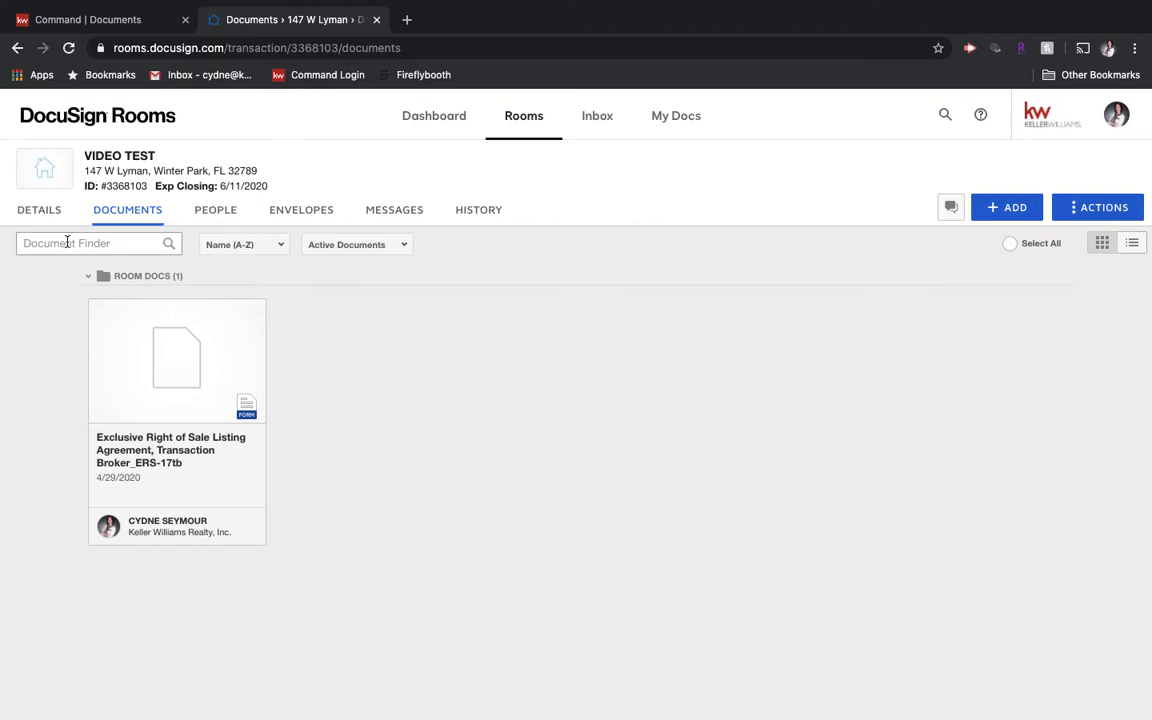
{"action": "left_click", "coordinate": [28, 241]}
{"action": "left_click", "coordinate": [1003, 207]}
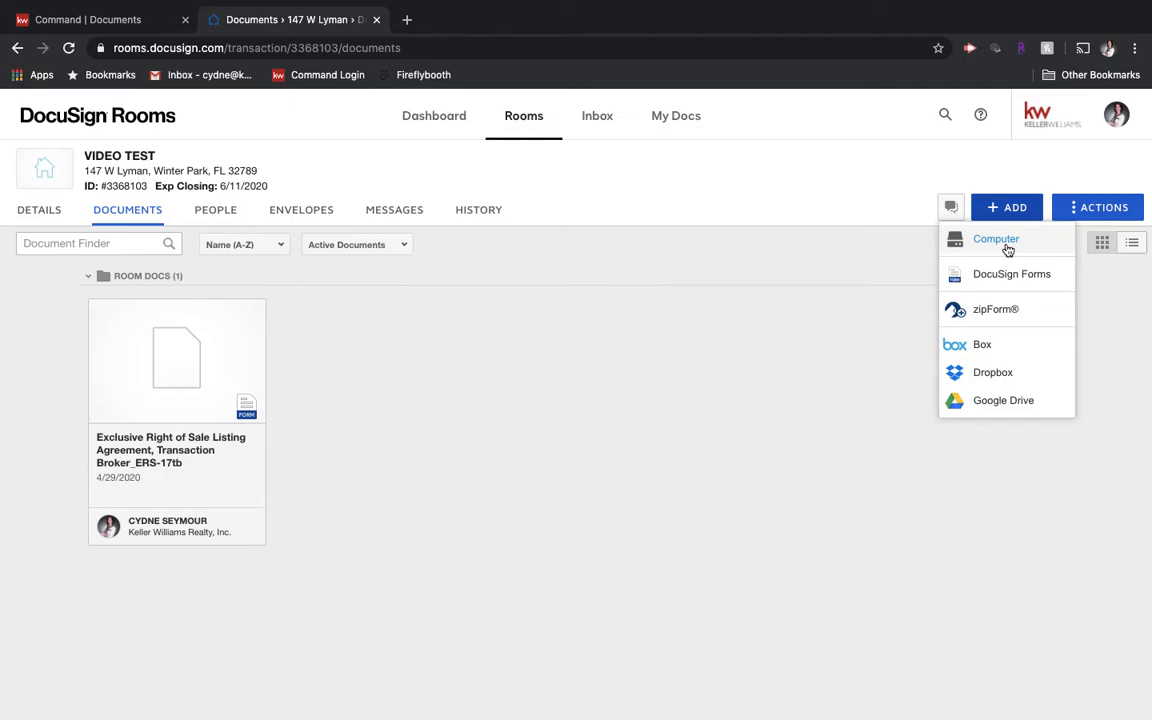
Step: Upload Class Member Entries.pdf from the computer into the VIDEO TEST room
{"action": "left_click", "coordinate": [1008, 250]}
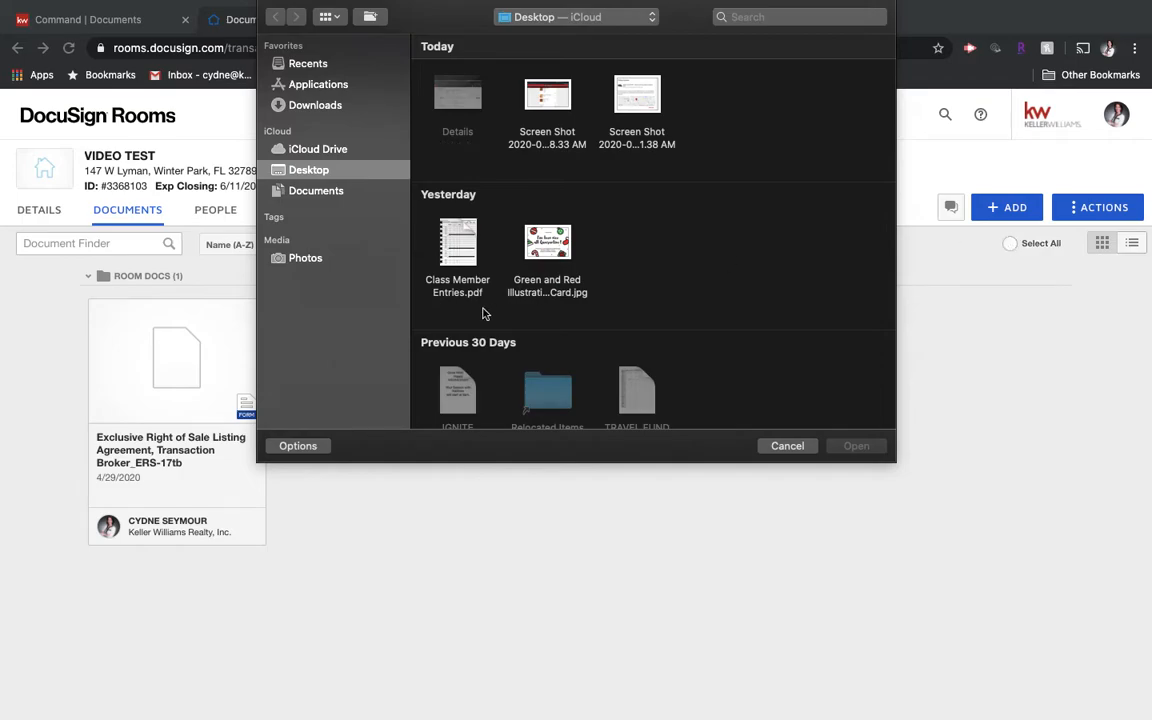
{"action": "scroll", "coordinate": [463, 293], "scroll_direction": "down", "scroll_amount": 3}
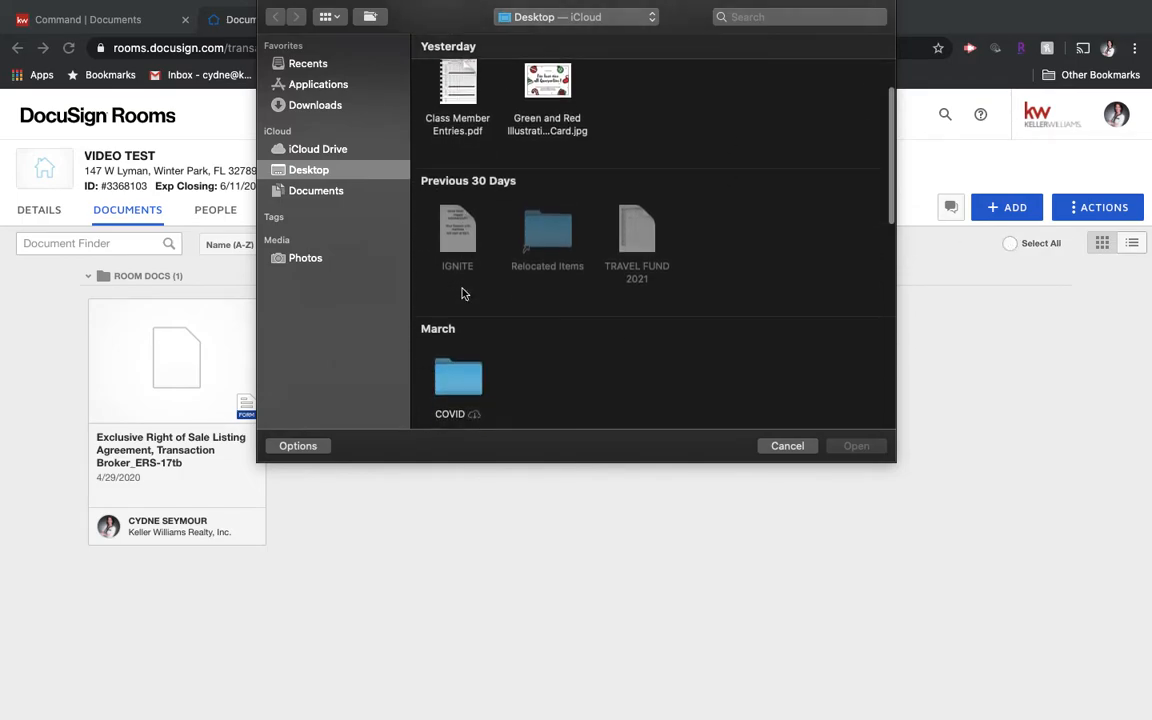
{"action": "scroll", "coordinate": [463, 293], "scroll_direction": "down", "scroll_amount": 8}
{"action": "scroll", "coordinate": [463, 293], "scroll_direction": "down", "scroll_amount": 2}
{"action": "scroll", "coordinate": [463, 293], "scroll_direction": "up", "scroll_amount": 10}
{"action": "scroll", "coordinate": [534, 309], "scroll_direction": "up", "scroll_amount": 3}
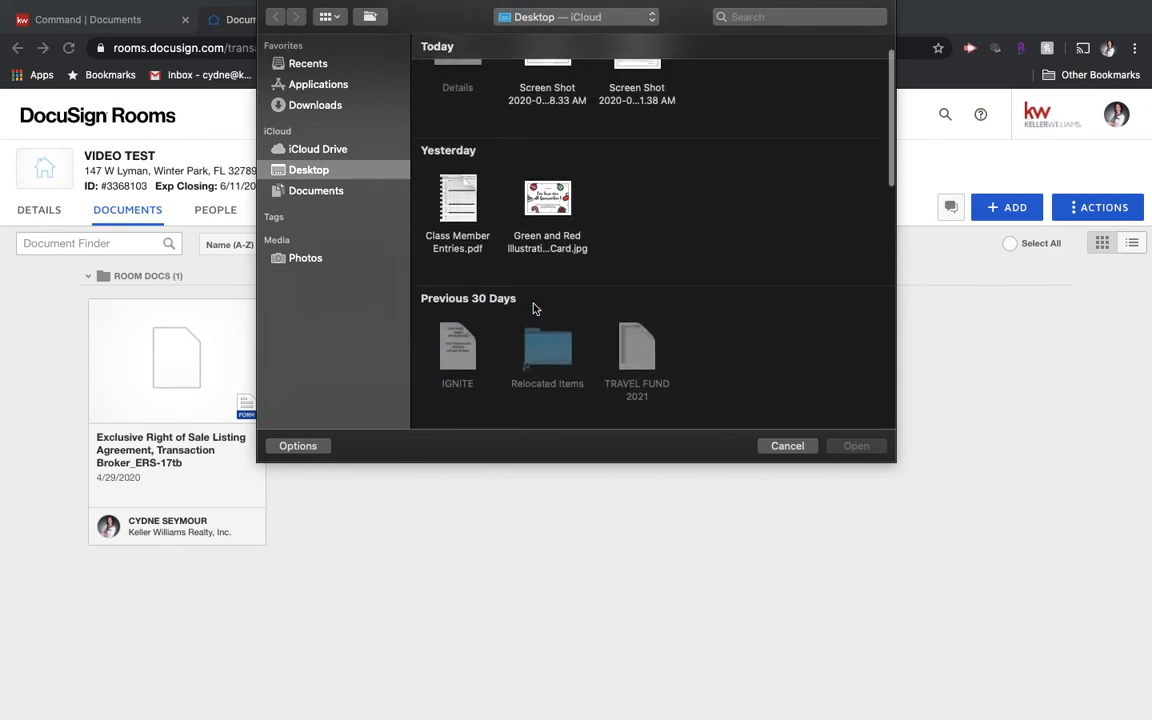
{"action": "left_click", "coordinate": [458, 258]}
{"action": "scroll", "coordinate": [460, 220], "scroll_direction": "down", "scroll_amount": 2}
{"action": "left_click", "coordinate": [856, 445]}
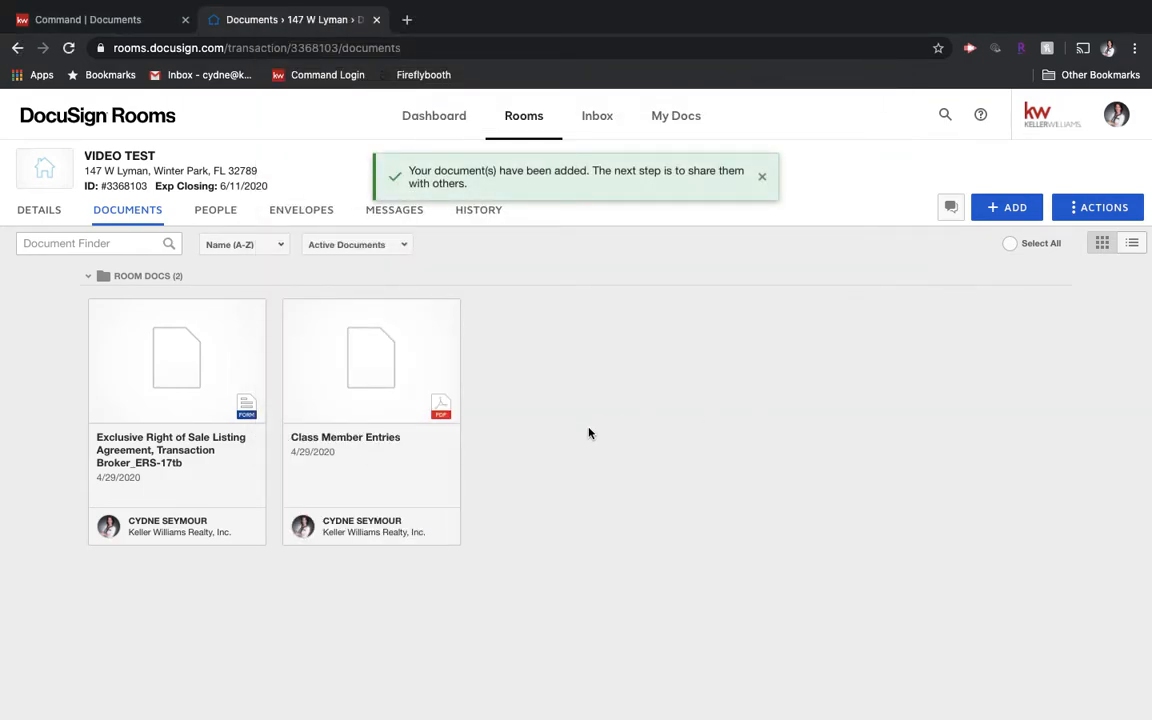
{"action": "left_click", "coordinate": [1013, 208]}
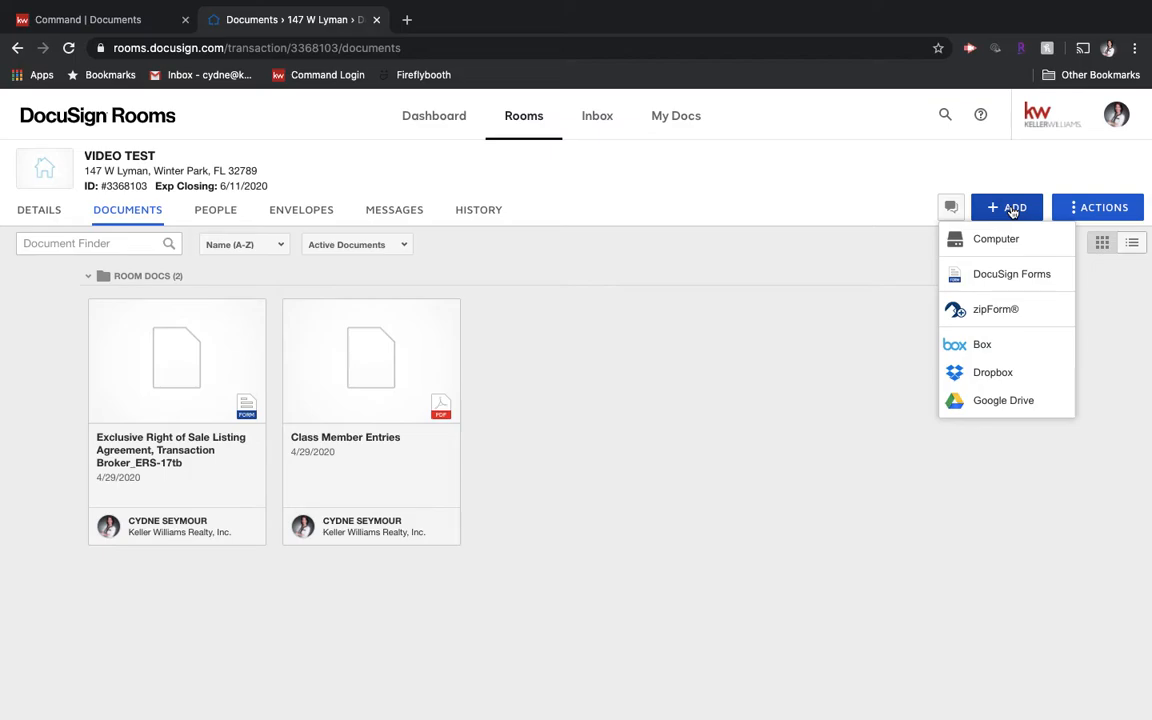
Step: Open Add DocuSign Forms and review the library list and forms-source dropdown without choosing
{"action": "left_click", "coordinate": [993, 275]}
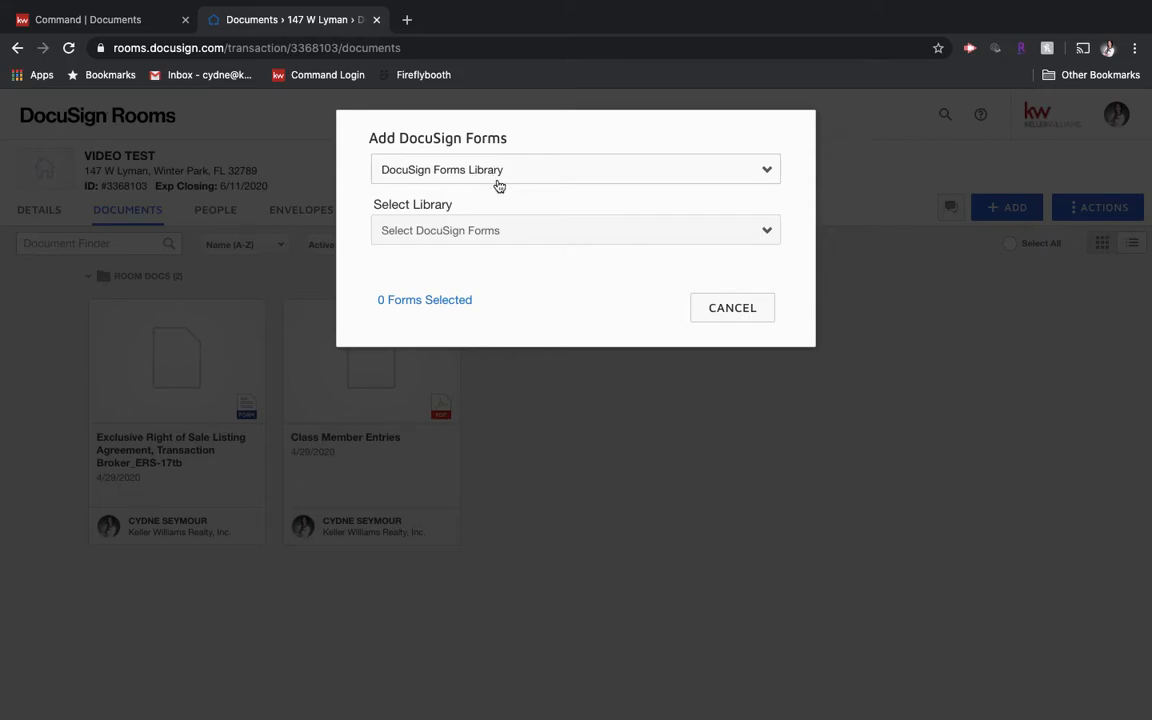
{"action": "left_click", "coordinate": [482, 231]}
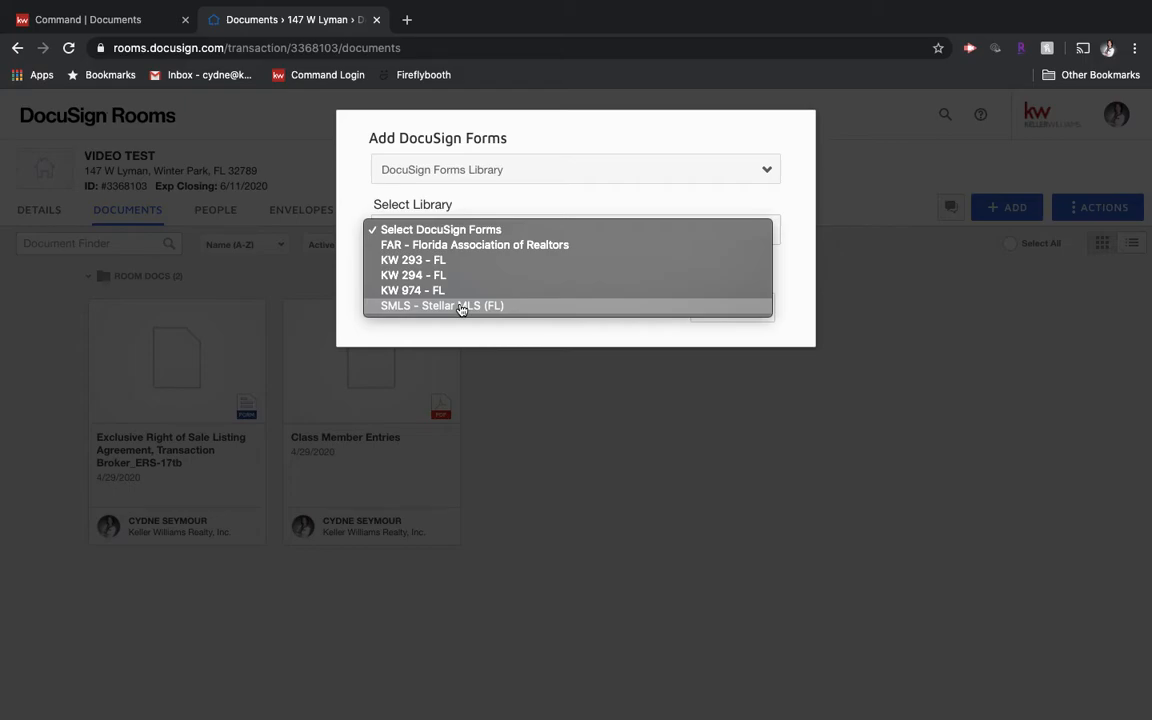
{"action": "left_click", "coordinate": [465, 230]}
{"action": "left_click", "coordinate": [498, 175]}
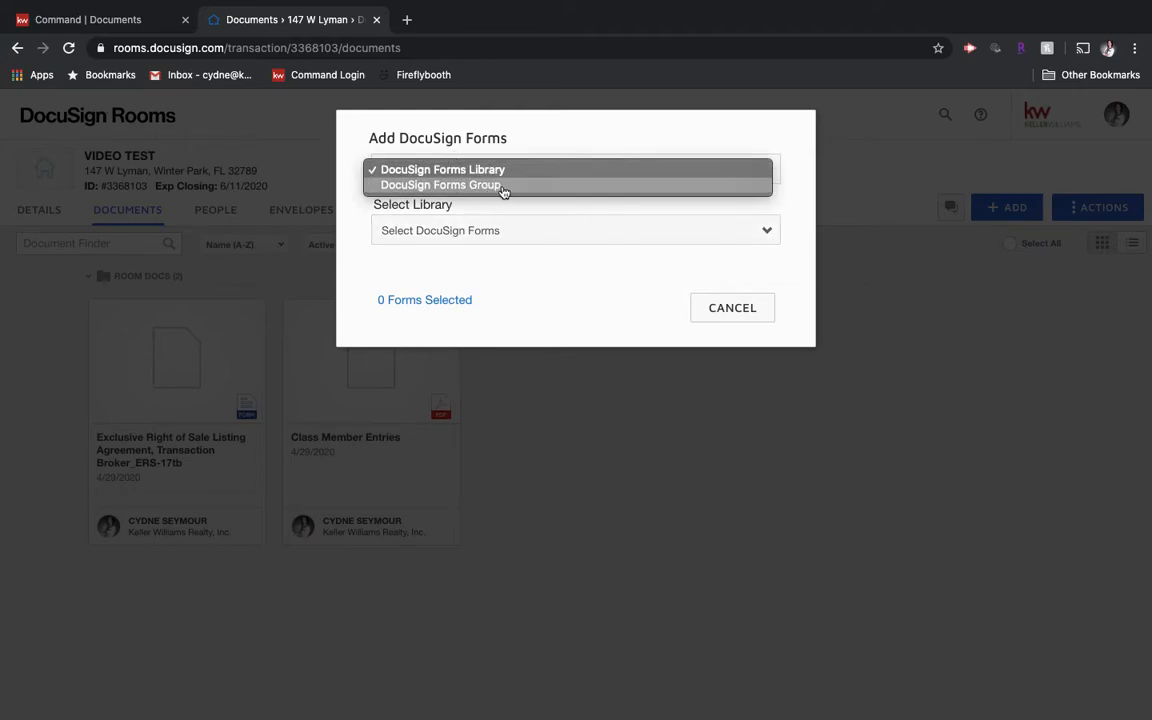
Step: Set the forms source to DocuSign Forms Group and list the Heritage, Parks and Winter Park groups
{"action": "left_click", "coordinate": [490, 186]}
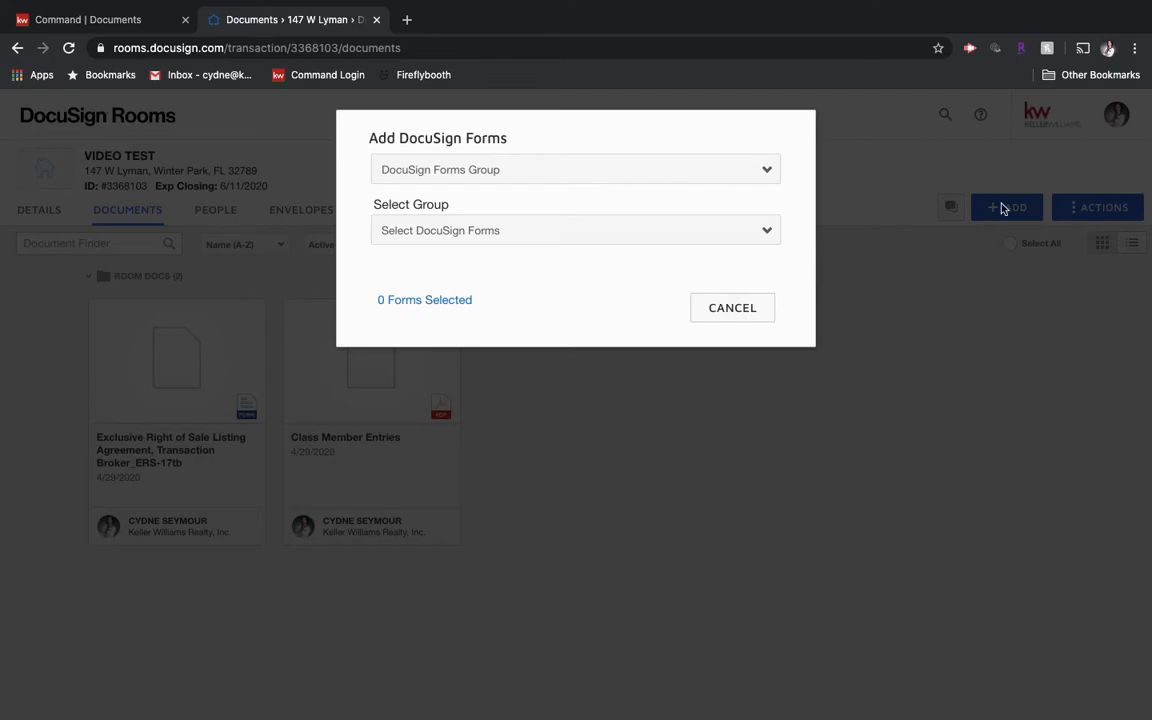
{"action": "left_click", "coordinate": [665, 177]}
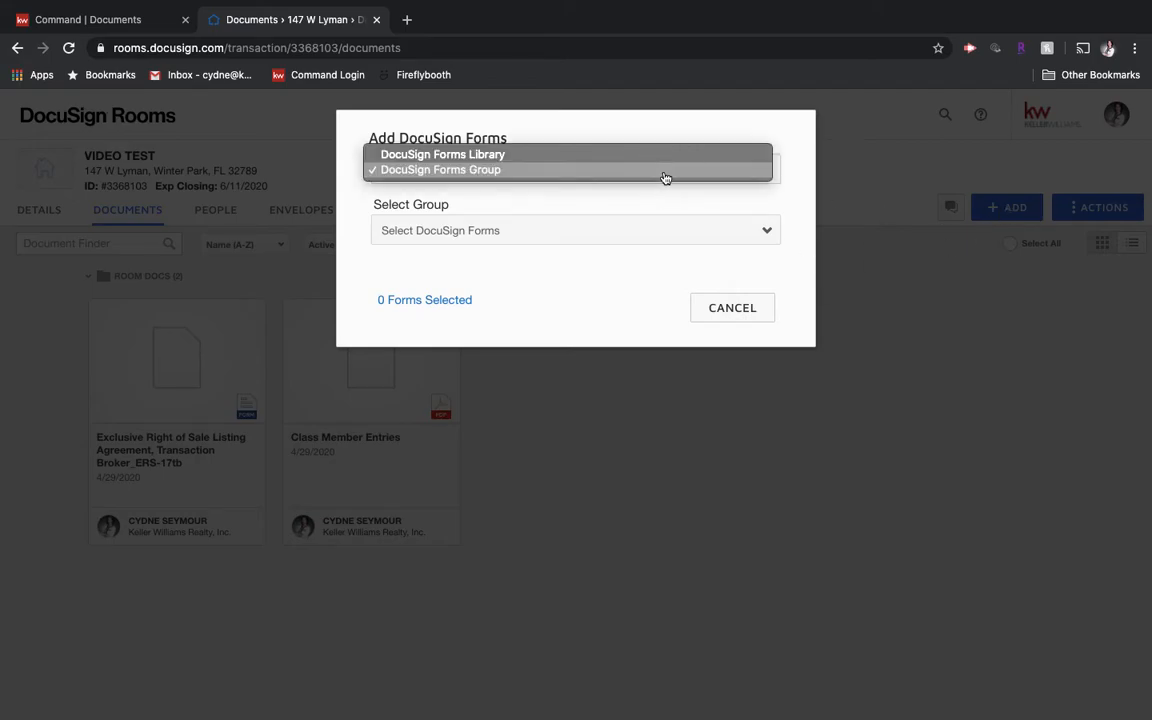
{"action": "left_click", "coordinate": [536, 174]}
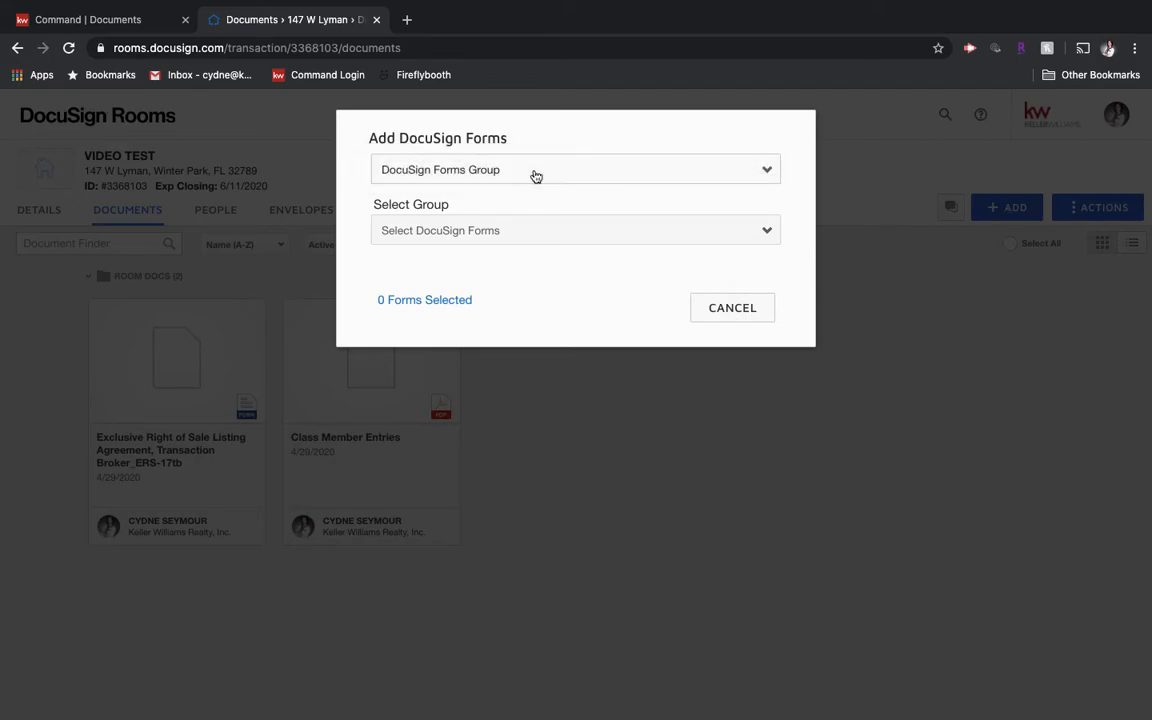
{"action": "left_click", "coordinate": [529, 231]}
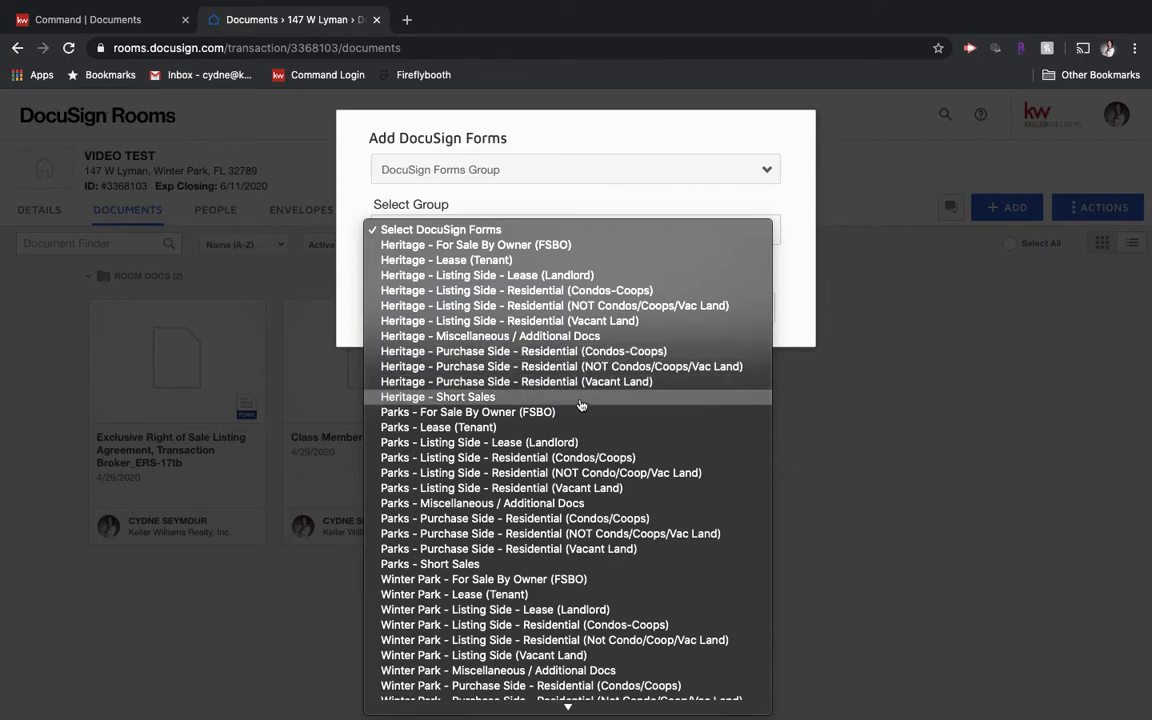
Step: Add 'Owner Authorization to Exclude Listing from MLS' from the Heritage Listing Side Residential group
{"action": "left_click", "coordinate": [586, 308]}
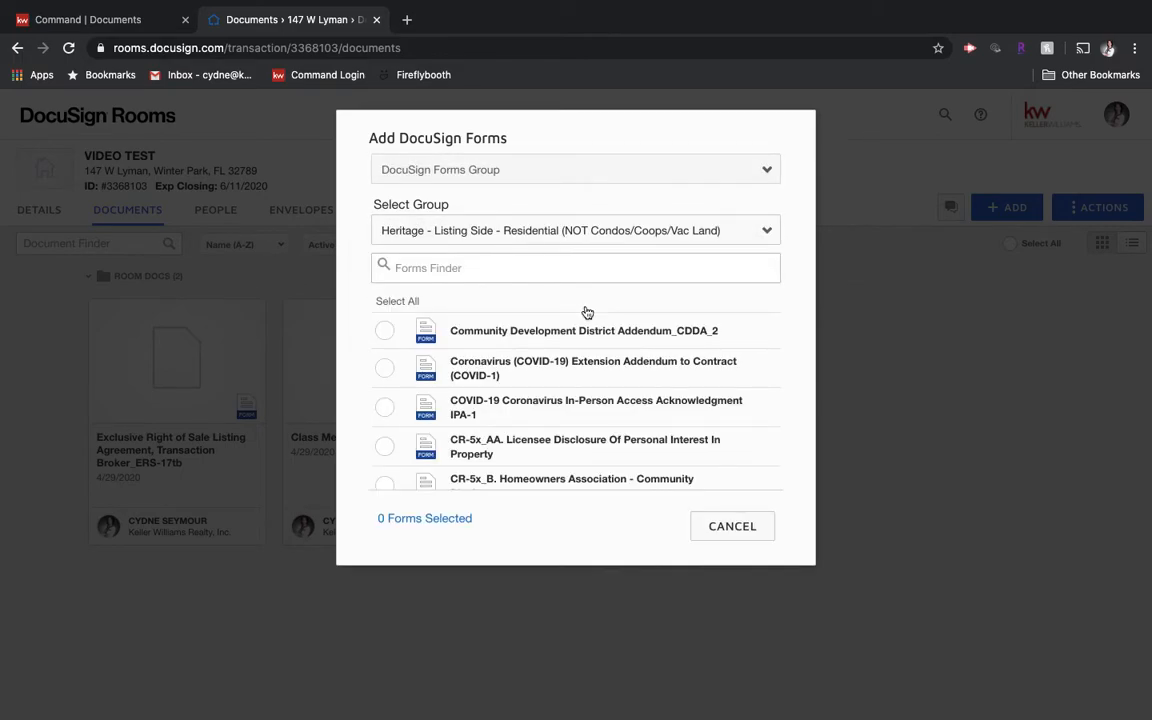
{"action": "scroll", "coordinate": [481, 375], "scroll_direction": "down", "scroll_amount": 2}
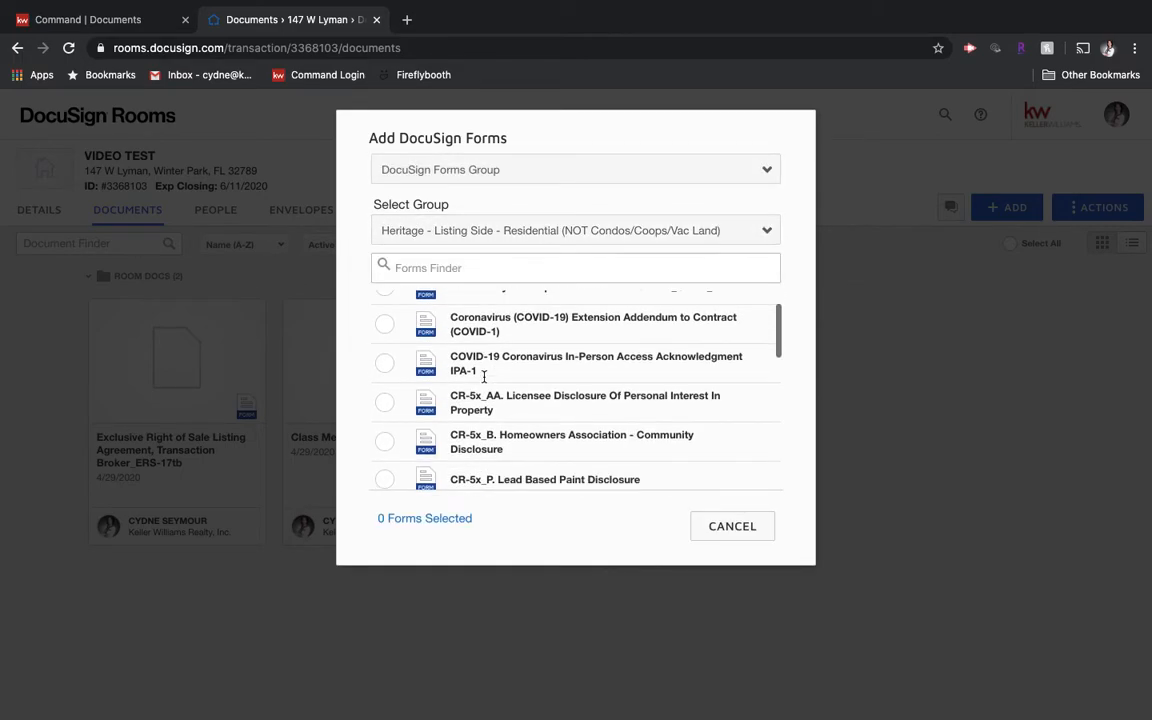
{"action": "scroll", "coordinate": [484, 377], "scroll_direction": "down", "scroll_amount": 3}
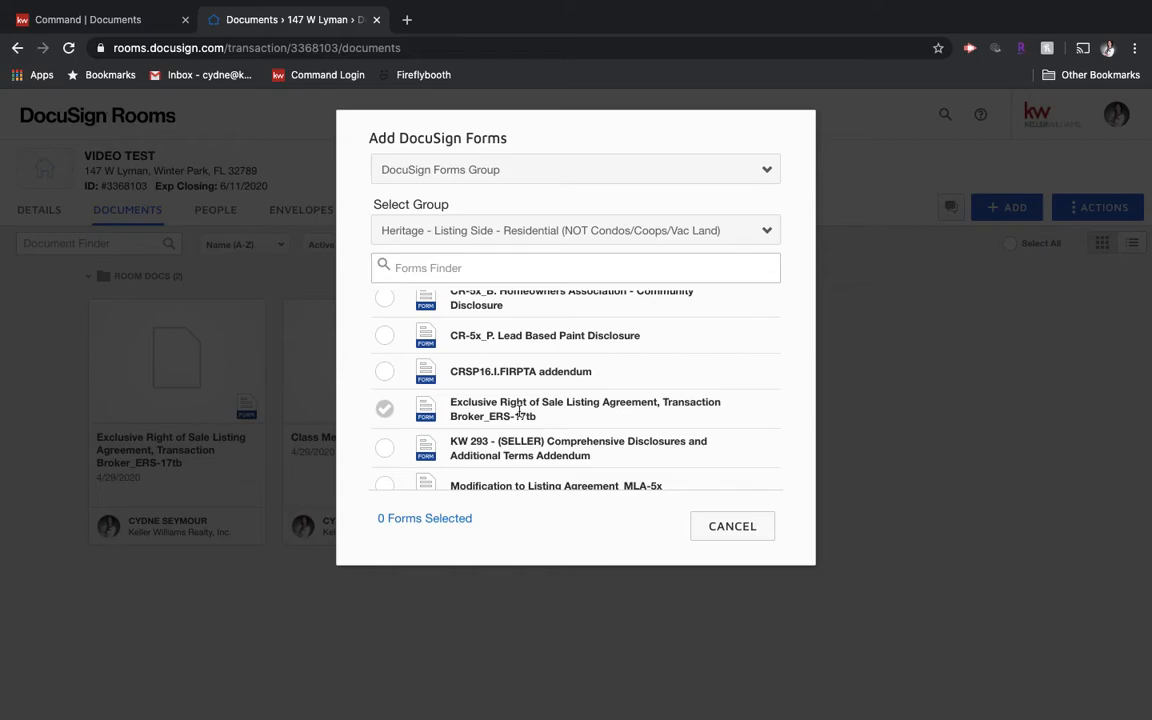
{"action": "scroll", "coordinate": [519, 410], "scroll_direction": "down", "scroll_amount": 4}
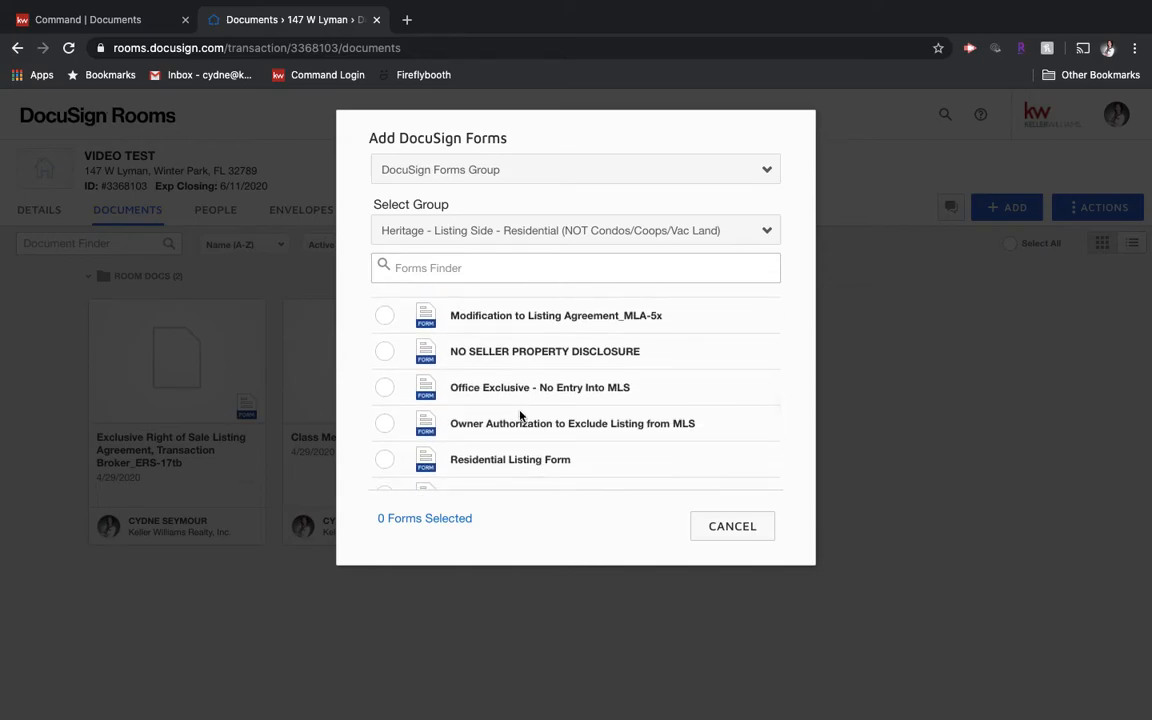
{"action": "scroll", "coordinate": [519, 415], "scroll_direction": "down", "scroll_amount": 2}
{"action": "scroll", "coordinate": [500, 410], "scroll_direction": "up", "scroll_amount": 1}
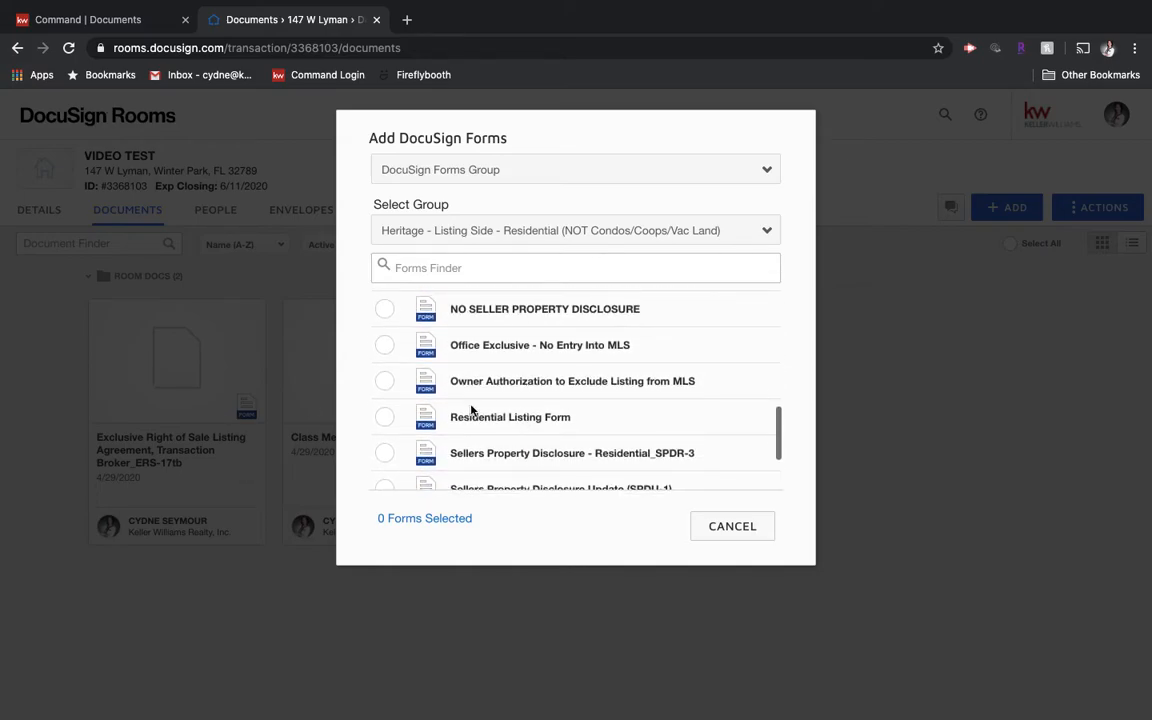
{"action": "left_click", "coordinate": [385, 381]}
{"action": "scroll", "coordinate": [522, 448], "scroll_direction": "down", "scroll_amount": 2}
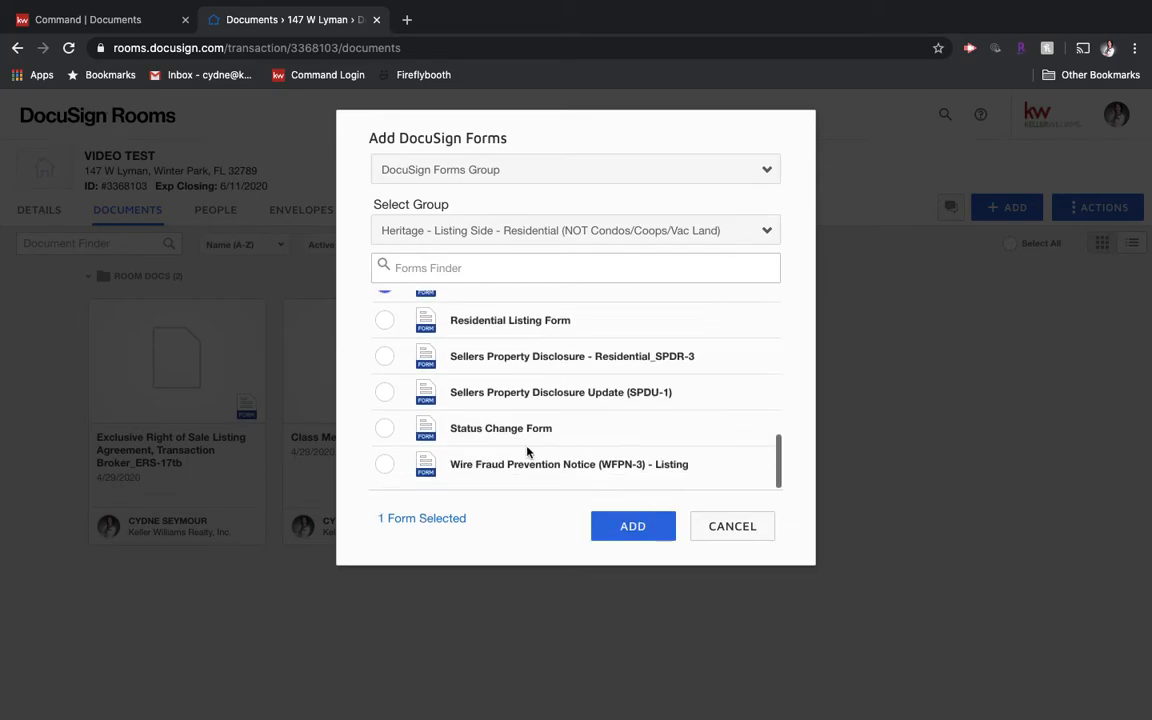
{"action": "left_click", "coordinate": [617, 529]}
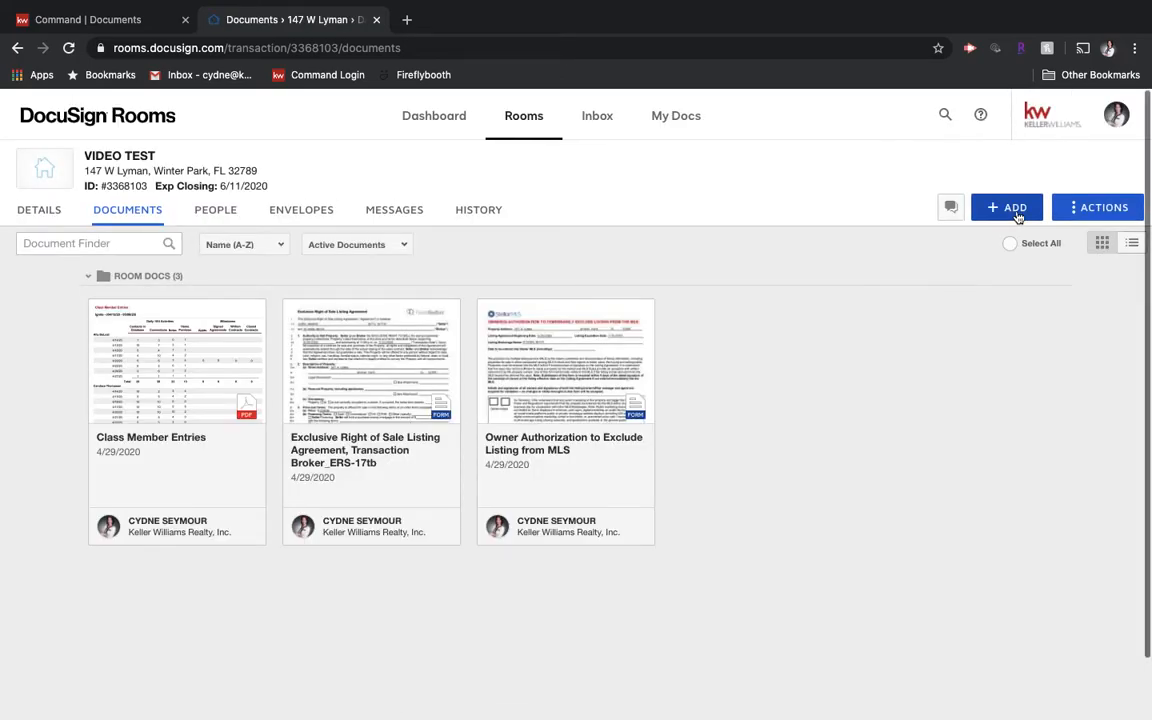
{"action": "left_click", "coordinate": [1020, 218]}
Step: Add Addendum to Contract_ACSP-4 from the Heritage - Miscellaneous / Additional Docs forms group
{"action": "left_click", "coordinate": [1008, 274]}
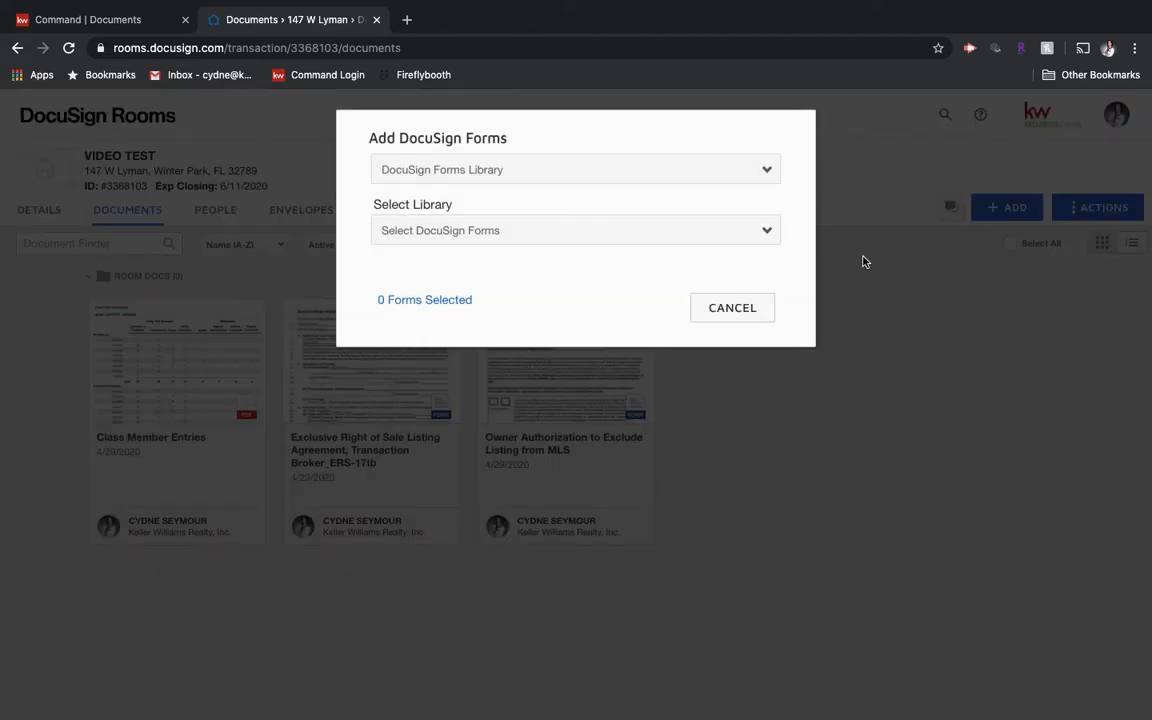
{"action": "left_click", "coordinate": [665, 178]}
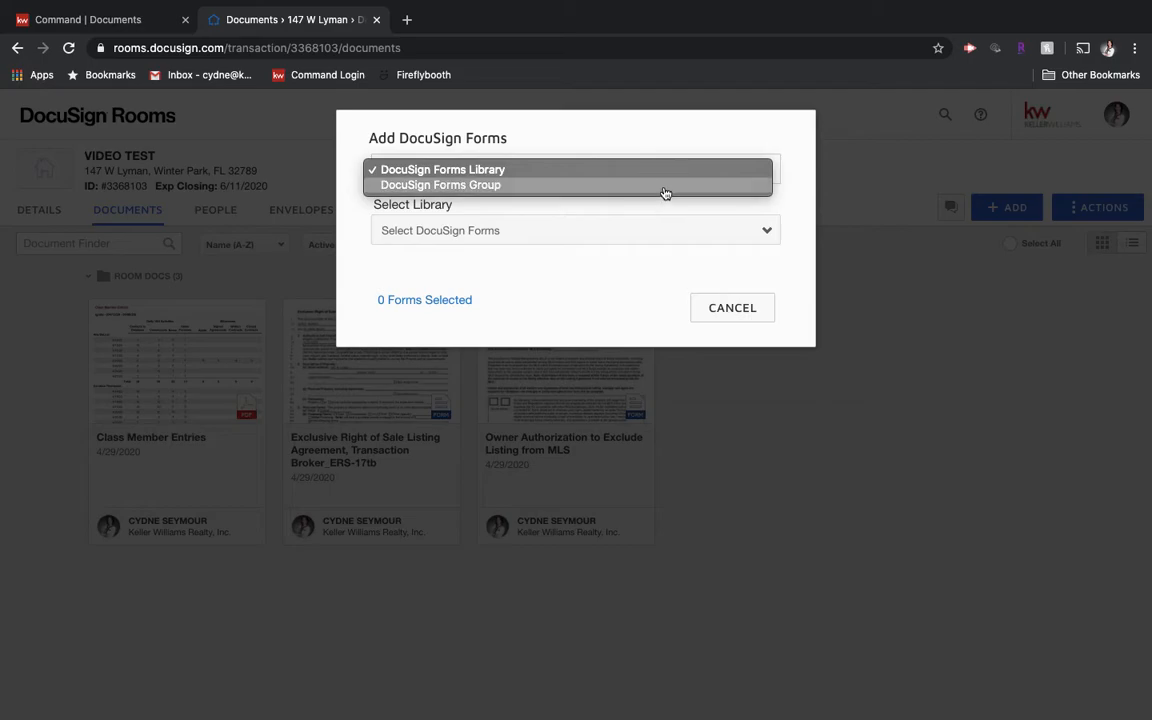
{"action": "left_click", "coordinate": [665, 188]}
{"action": "left_click", "coordinate": [661, 238]}
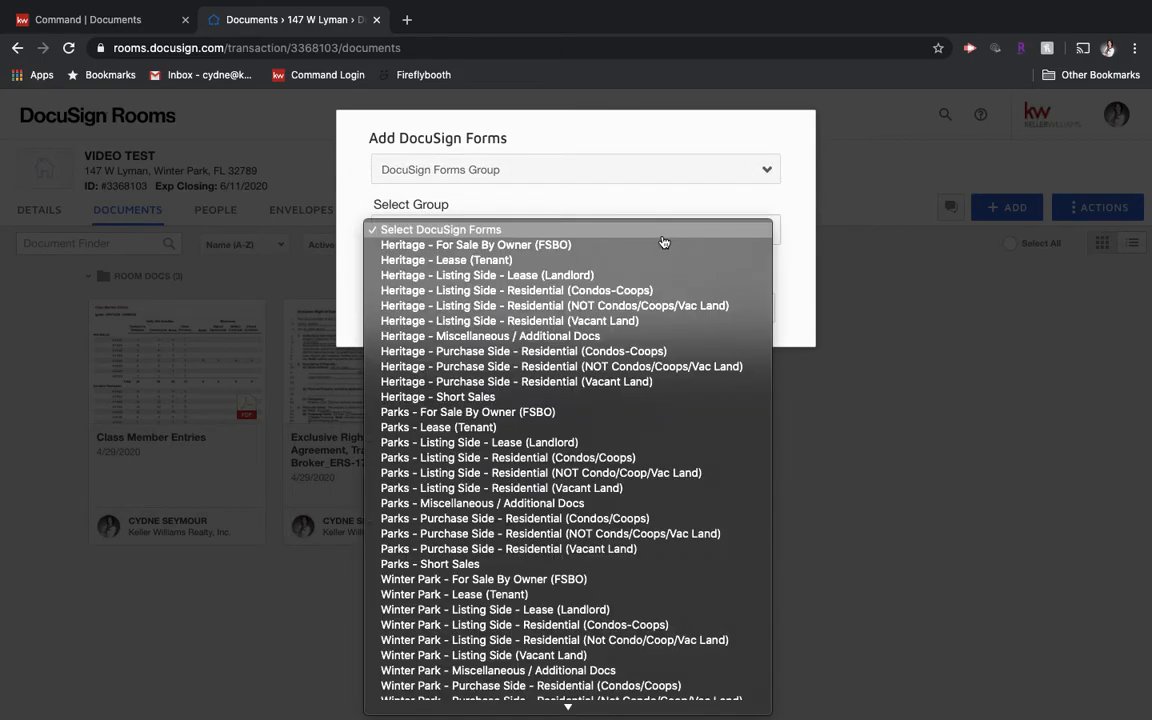
{"action": "left_click", "coordinate": [640, 336]}
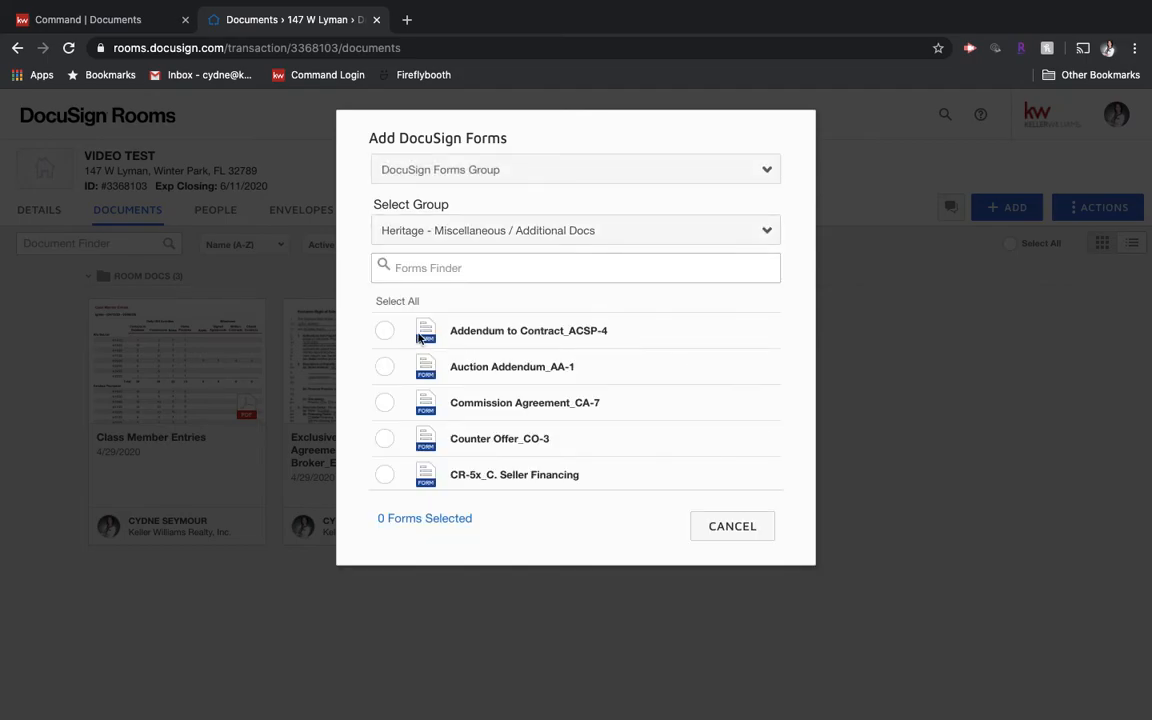
{"action": "left_click", "coordinate": [386, 332]}
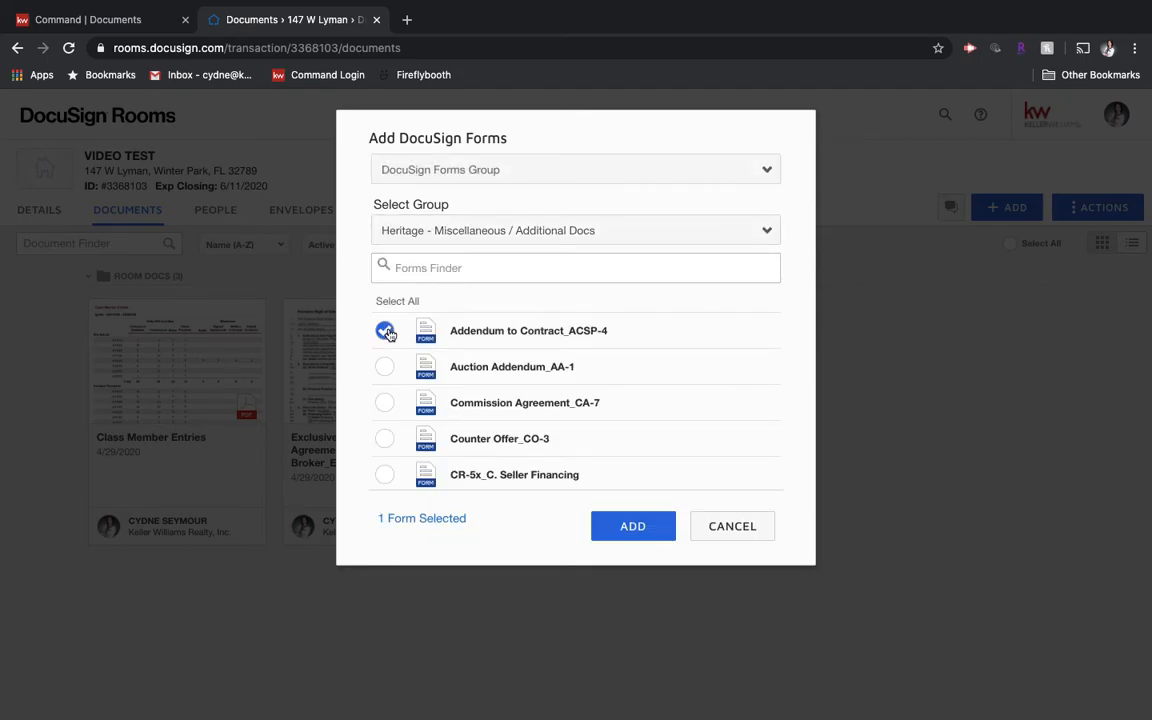
{"action": "left_click", "coordinate": [630, 530]}
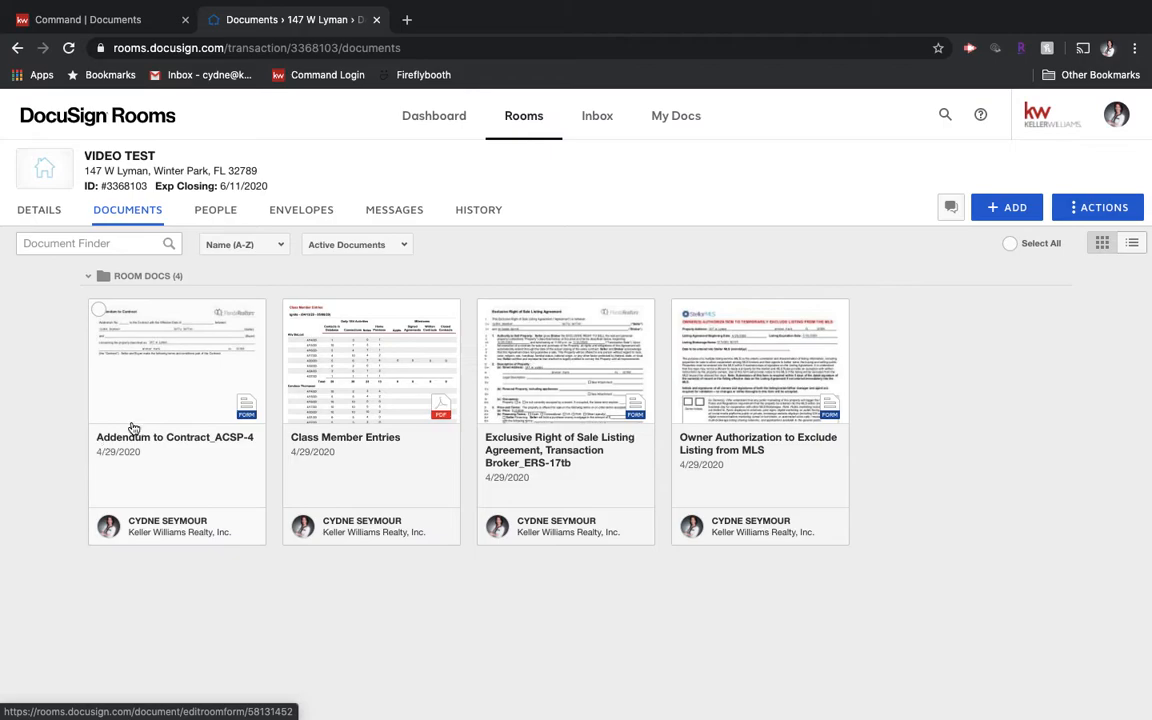
Step: Fill Addendum to Contract_ACSP-4 with Addendum No. 1 and terms 'Test', then save and close
{"action": "left_click", "coordinate": [168, 362]}
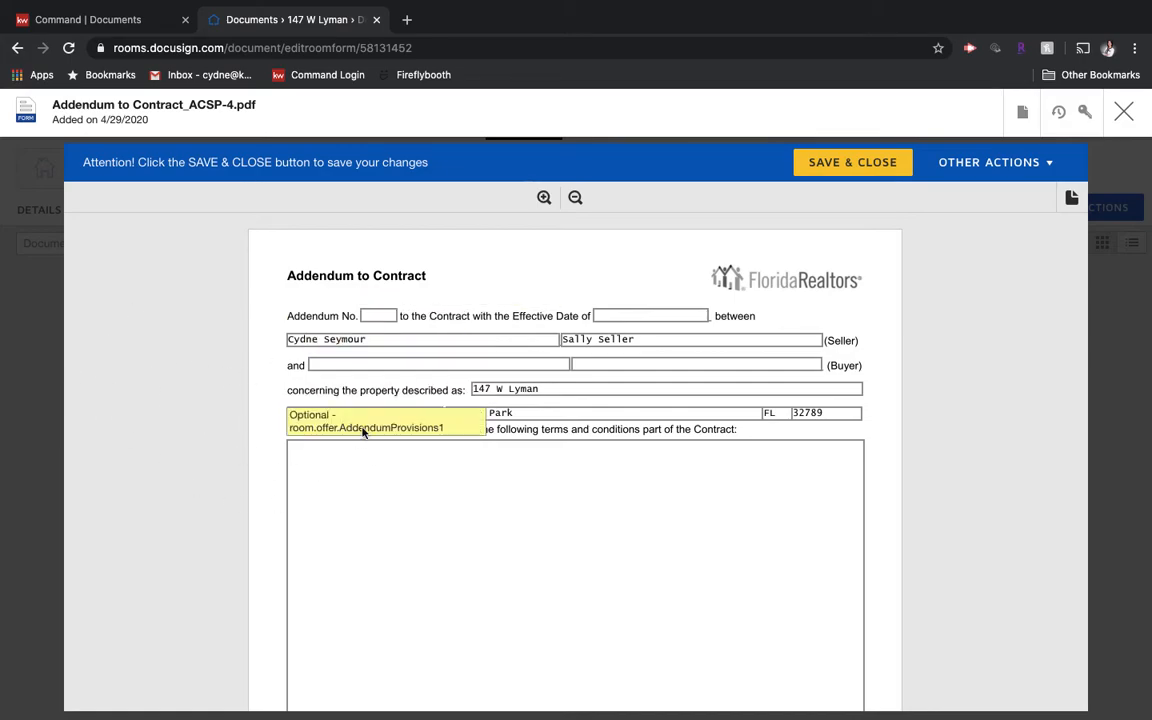
{"action": "left_click", "coordinate": [378, 316]}
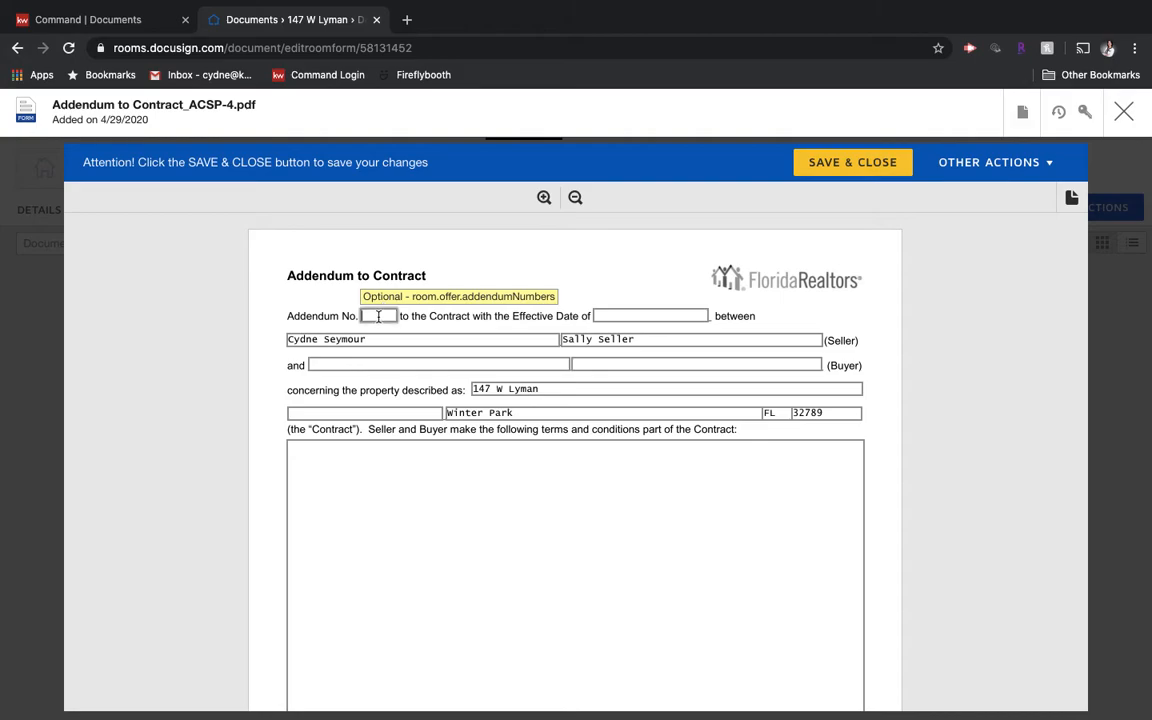
{"action": "left_click", "coordinate": [631, 318]}
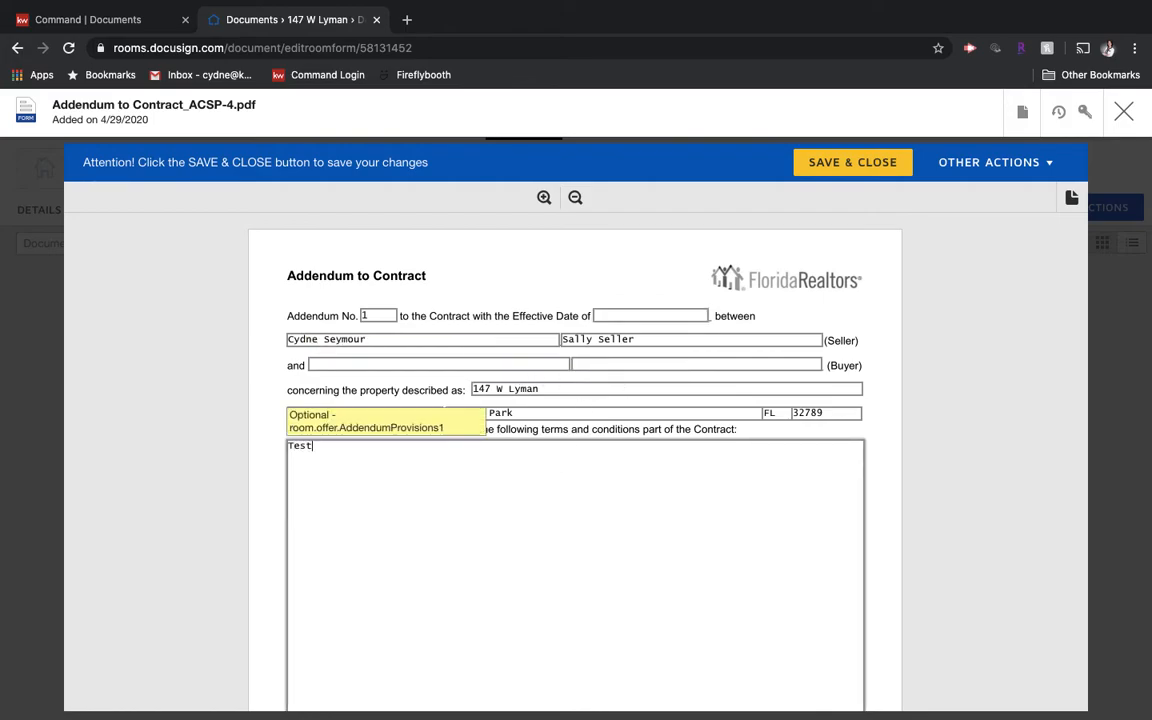
{"action": "left_click", "coordinate": [860, 170]}
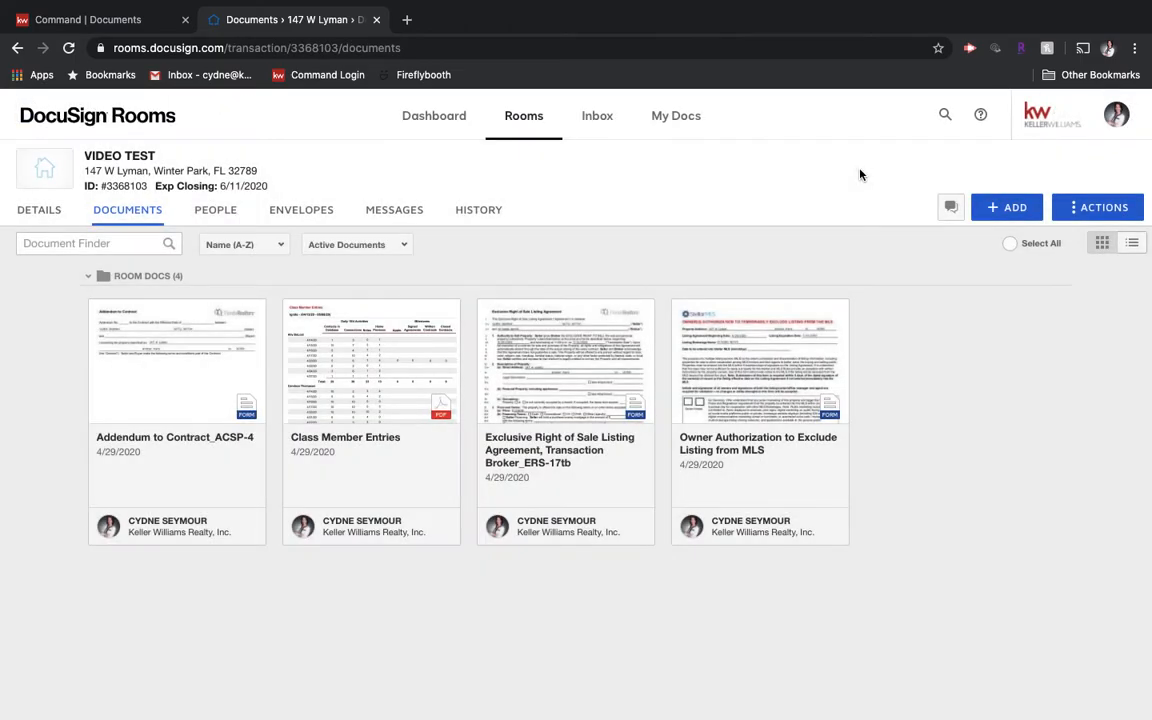
Step: Open the Exclusive Right of Sale Listing Agreement form, with its price prefilled at $250000
{"action": "left_click", "coordinate": [571, 359]}
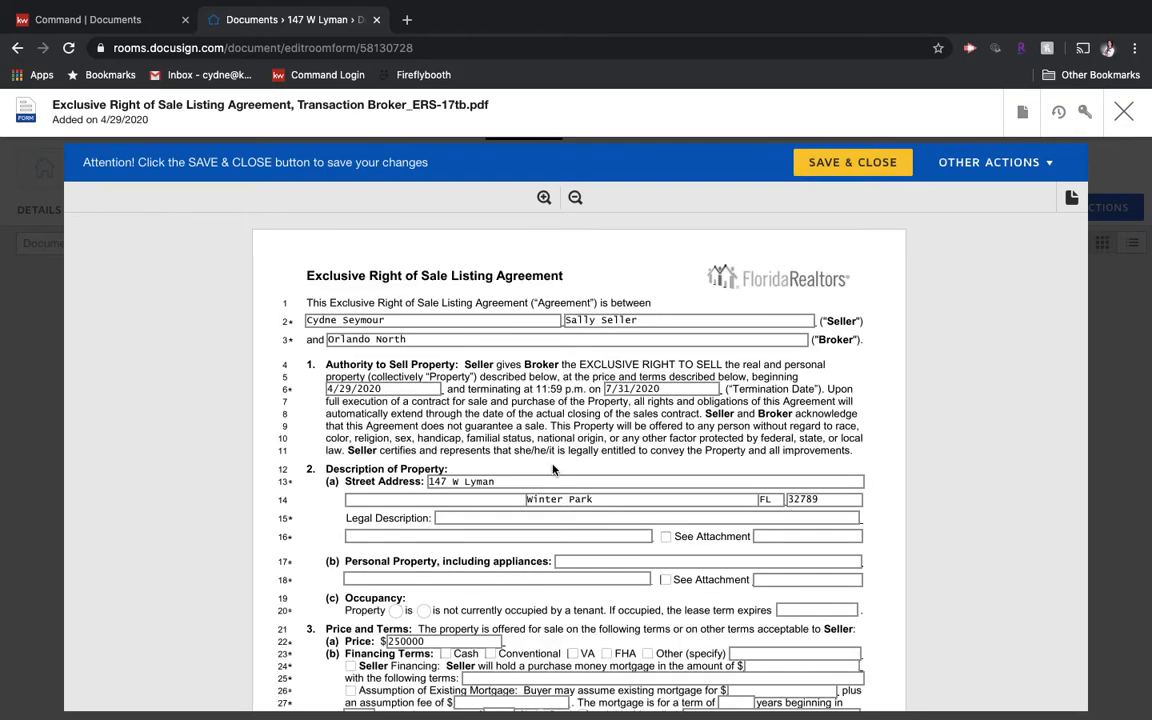
Step: Mark the property not currently occupied, choose a fixed interest rate, and tick both assumption-approval boxes
{"action": "scroll", "coordinate": [556, 449], "scroll_direction": "down", "scroll_amount": 3}
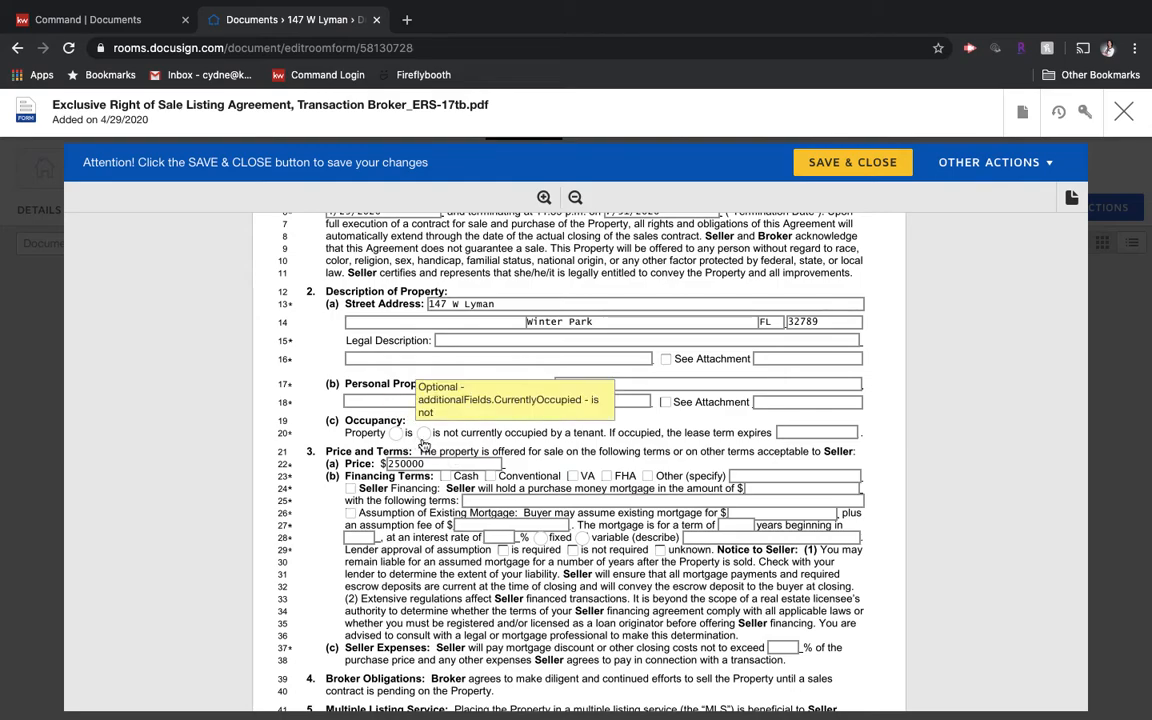
{"action": "left_click", "coordinate": [424, 433]}
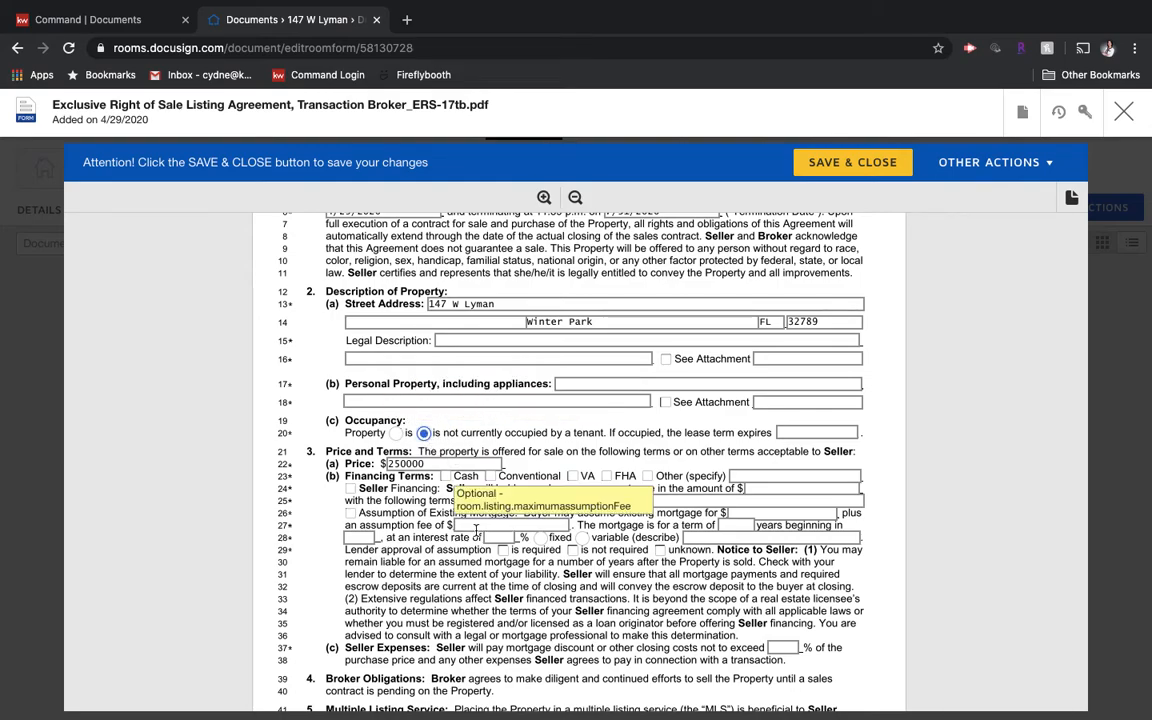
{"action": "left_click", "coordinate": [540, 537]}
{"action": "left_click", "coordinate": [503, 550]}
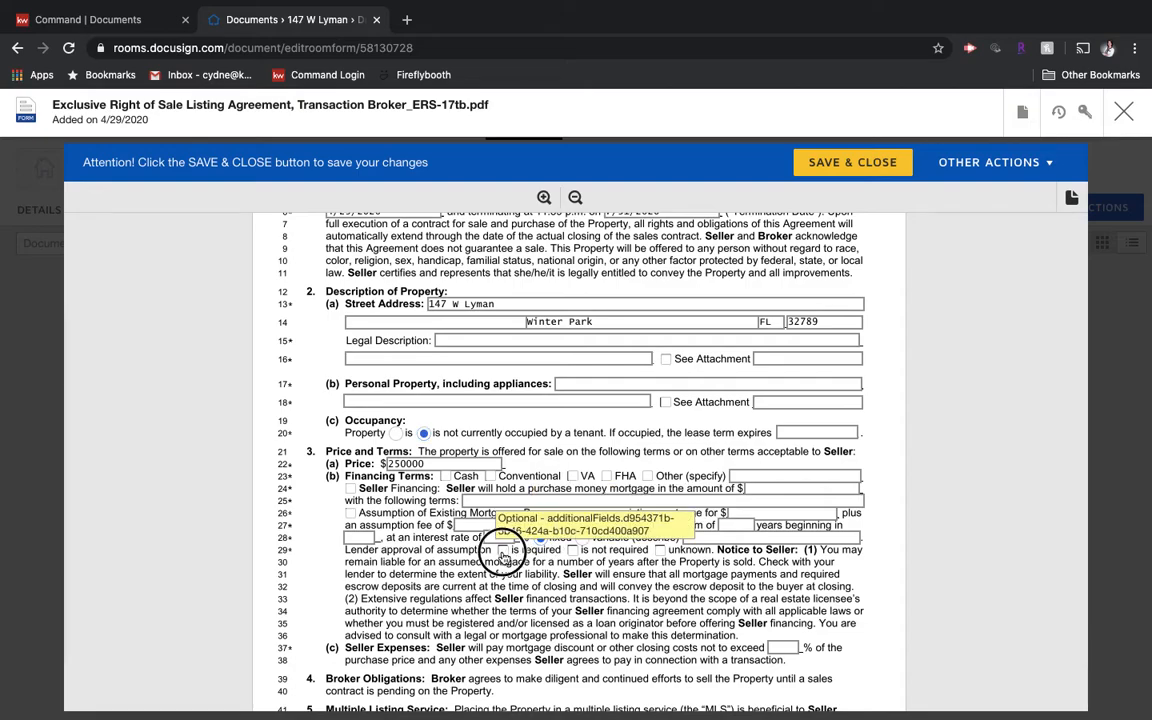
{"action": "left_click", "coordinate": [572, 550]}
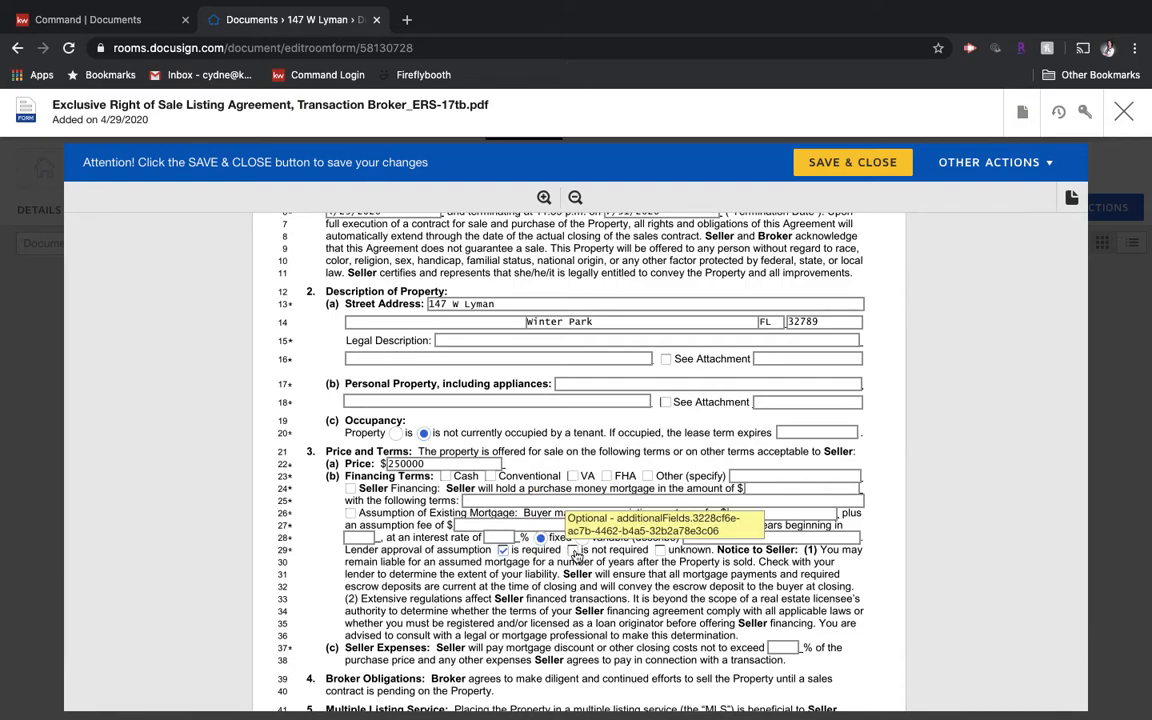
Step: Enter filler text in the Other (specify) financing terms field and review the rest of the form
{"action": "left_click", "coordinate": [754, 478]}
{"action": "type", "text": "adfasdfa"}
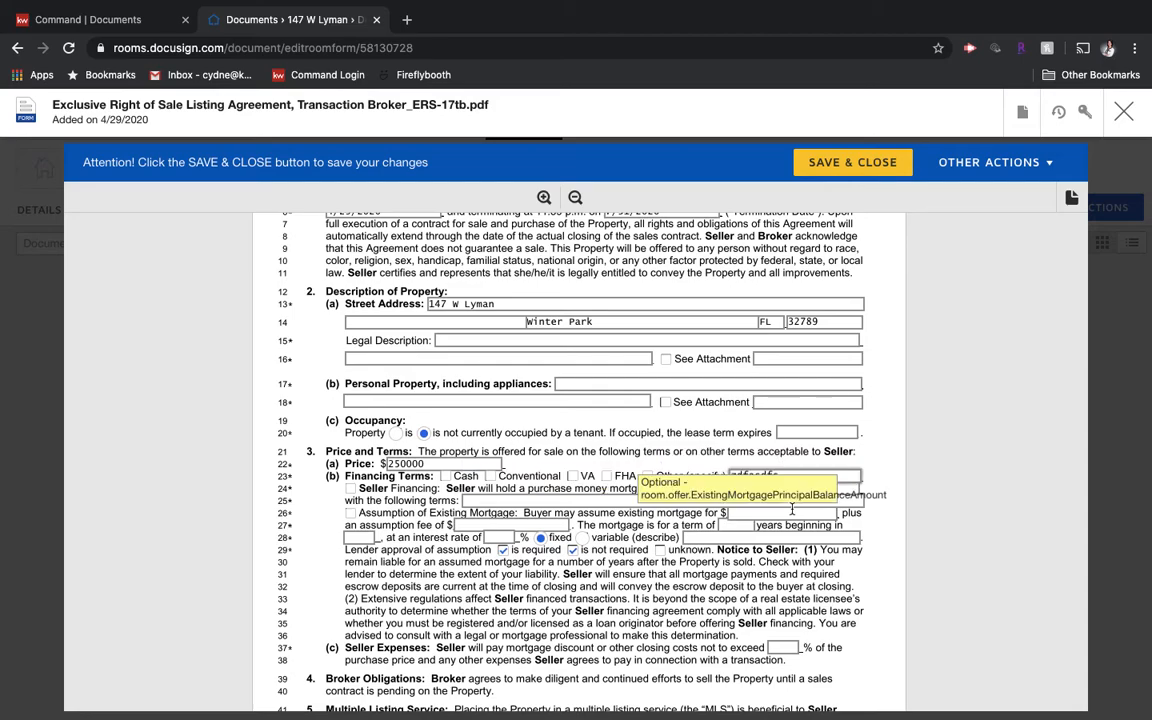
{"action": "scroll", "coordinate": [791, 505], "scroll_direction": "down", "scroll_amount": 3}
{"action": "scroll", "coordinate": [791, 510], "scroll_direction": "down", "scroll_amount": 1}
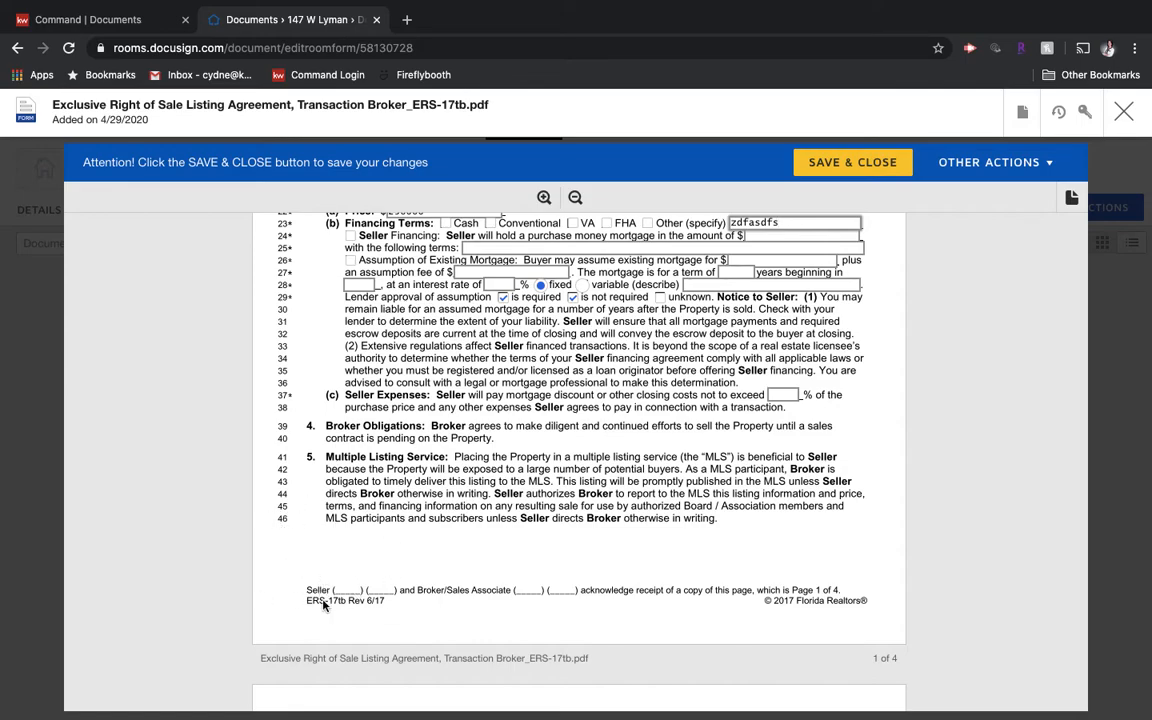
{"action": "scroll", "coordinate": [323, 604], "scroll_direction": "down", "scroll_amount": 5}
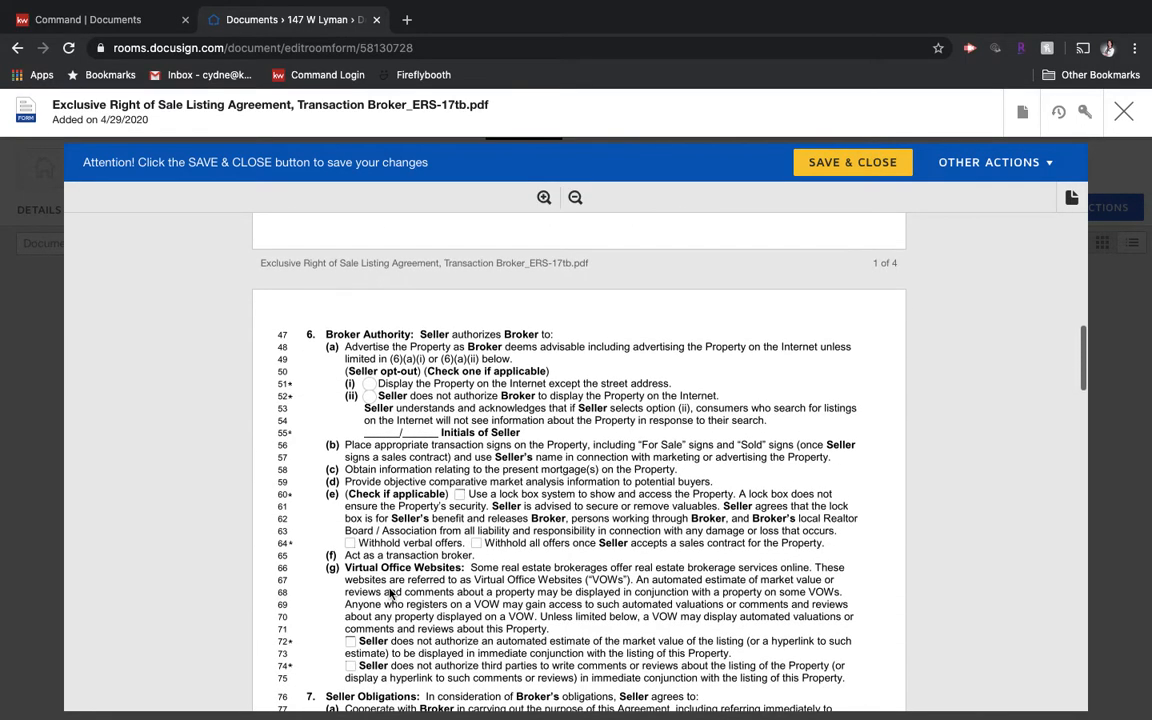
{"action": "scroll", "coordinate": [396, 462], "scroll_direction": "up", "scroll_amount": 1}
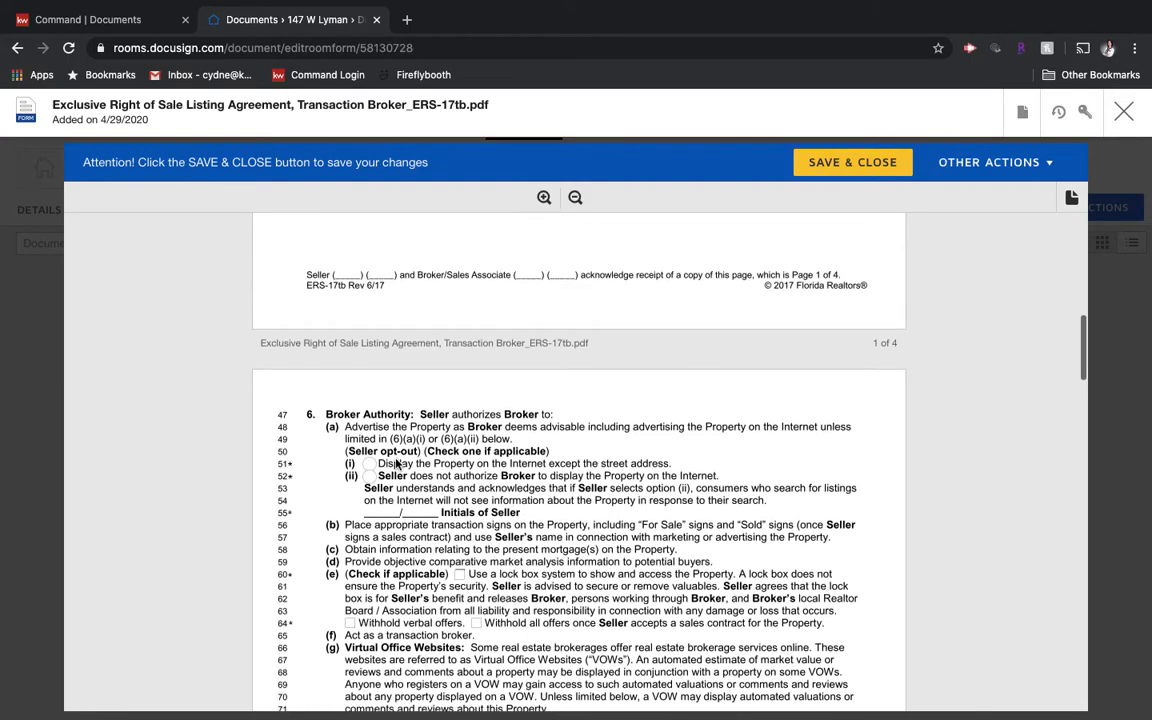
{"action": "scroll", "coordinate": [360, 560], "scroll_direction": "down", "scroll_amount": 3}
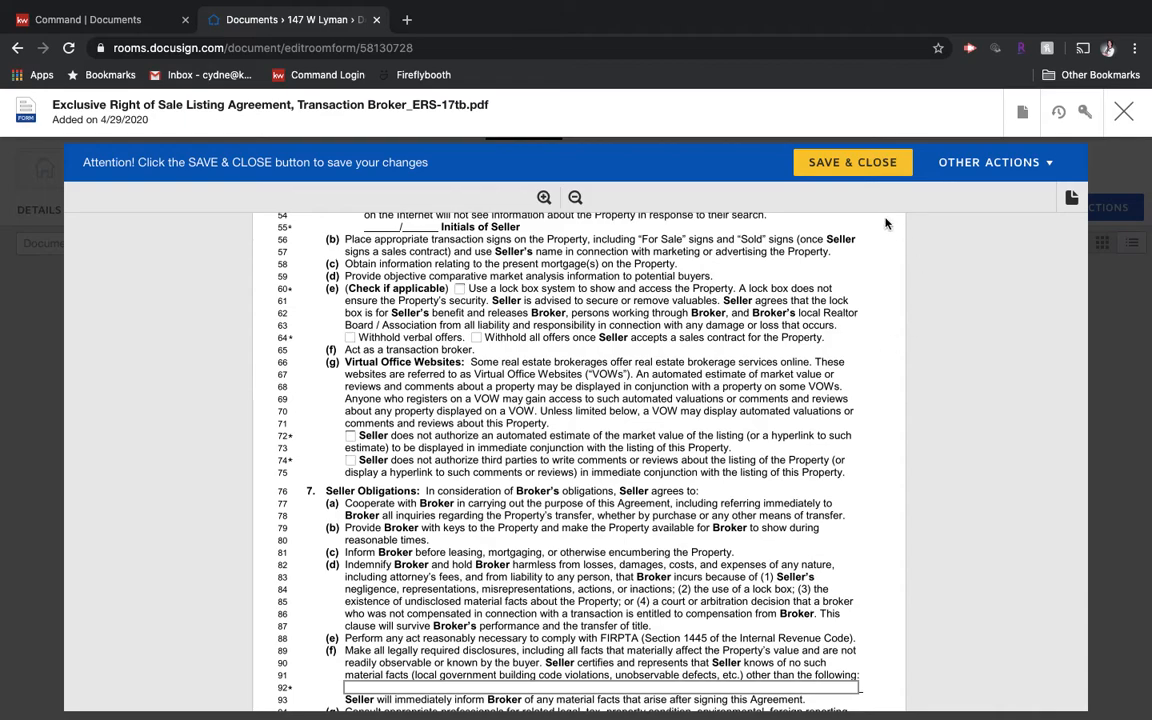
Step: Save and close the listing agreement, then toggle the room documents to list view and back to thumbnail cards
{"action": "left_click", "coordinate": [881, 166]}
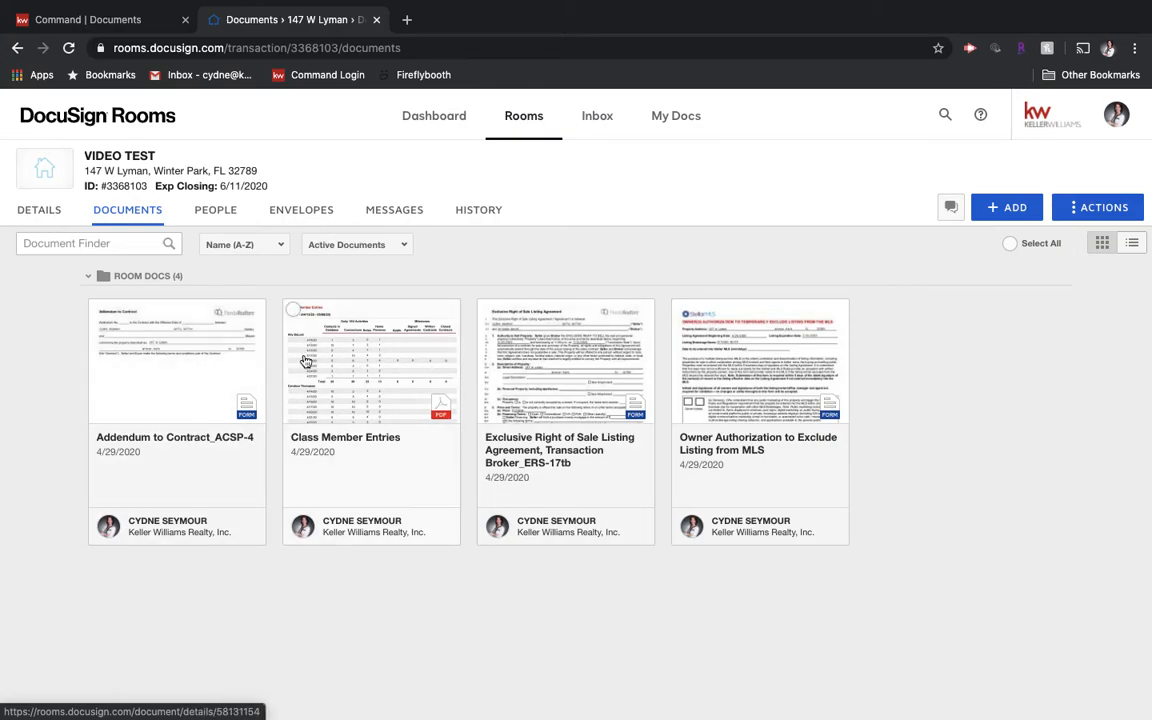
{"action": "left_click", "coordinate": [1134, 245]}
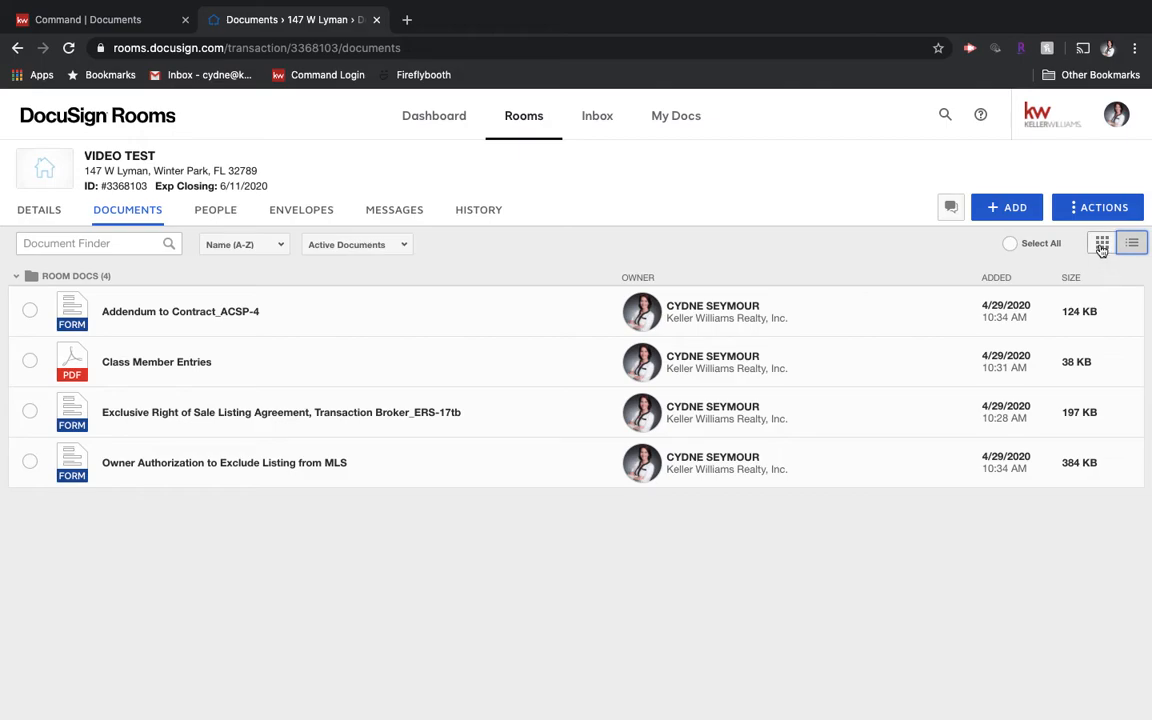
{"action": "left_click", "coordinate": [1102, 243]}
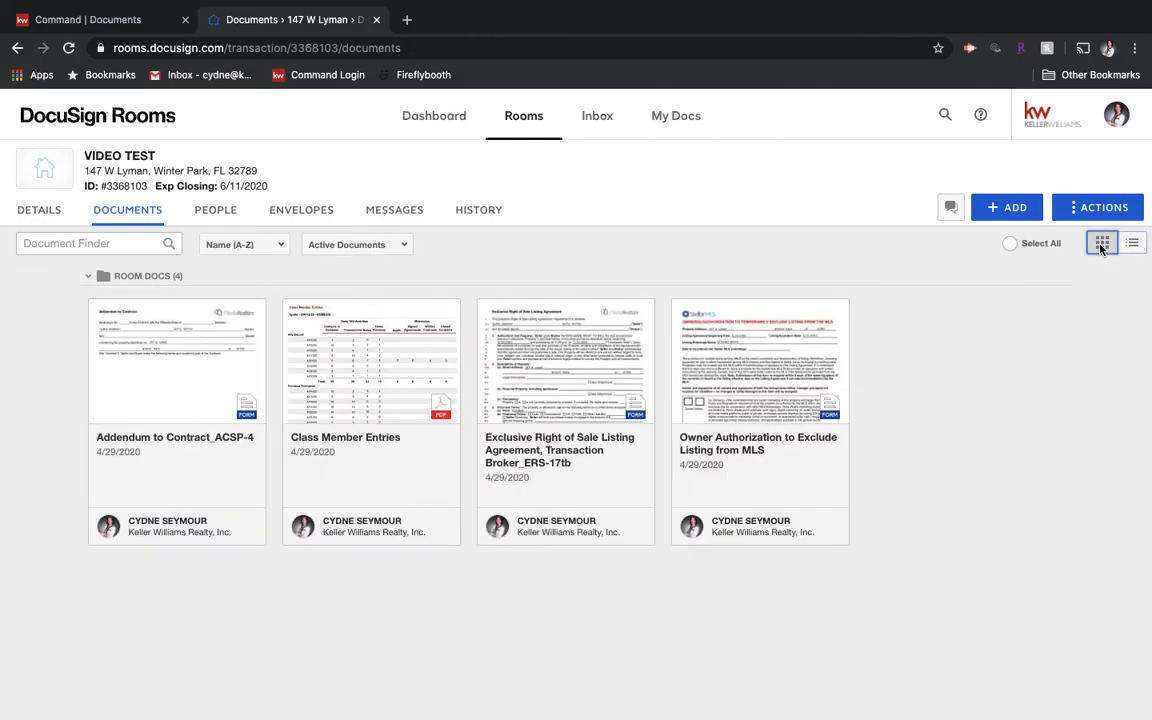
{"action": "left_click", "coordinate": [98, 311]}
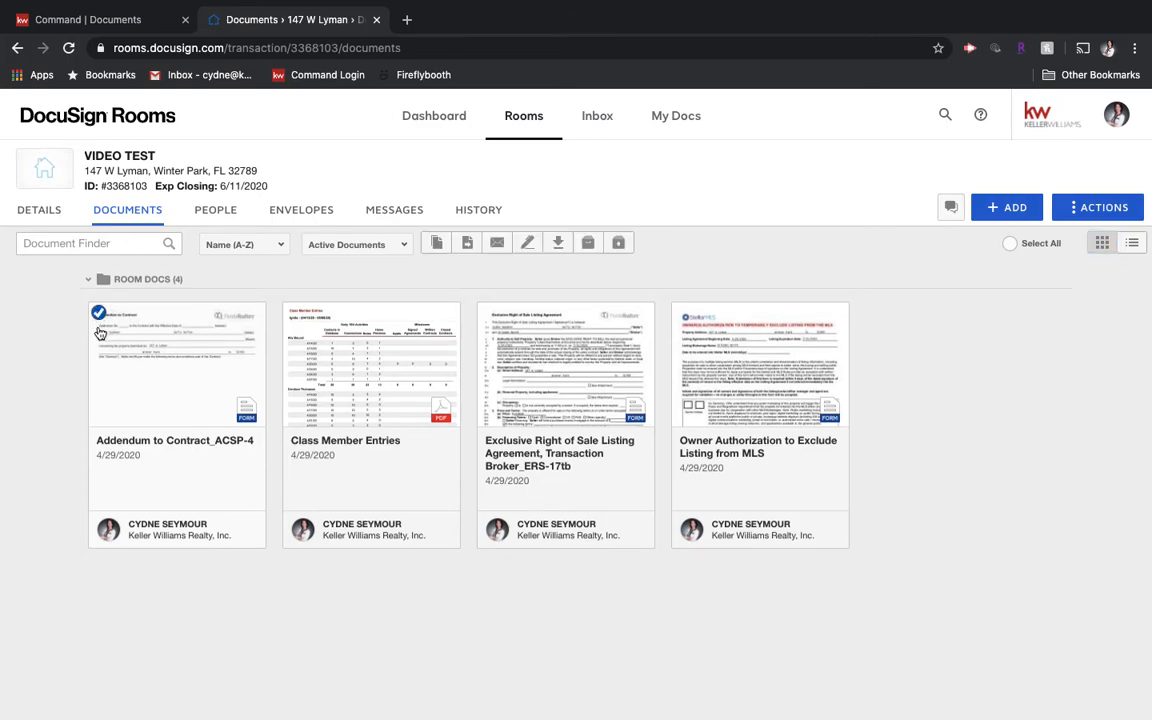
{"action": "left_click", "coordinate": [293, 312]}
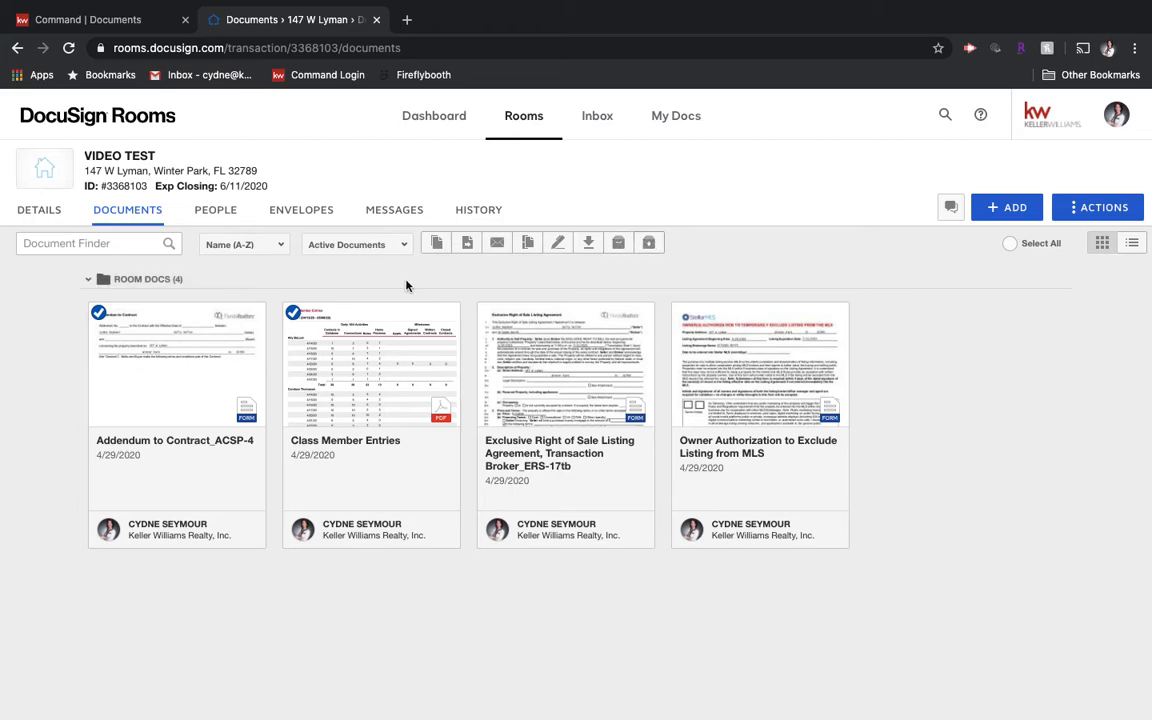
{"action": "left_click", "coordinate": [293, 313]}
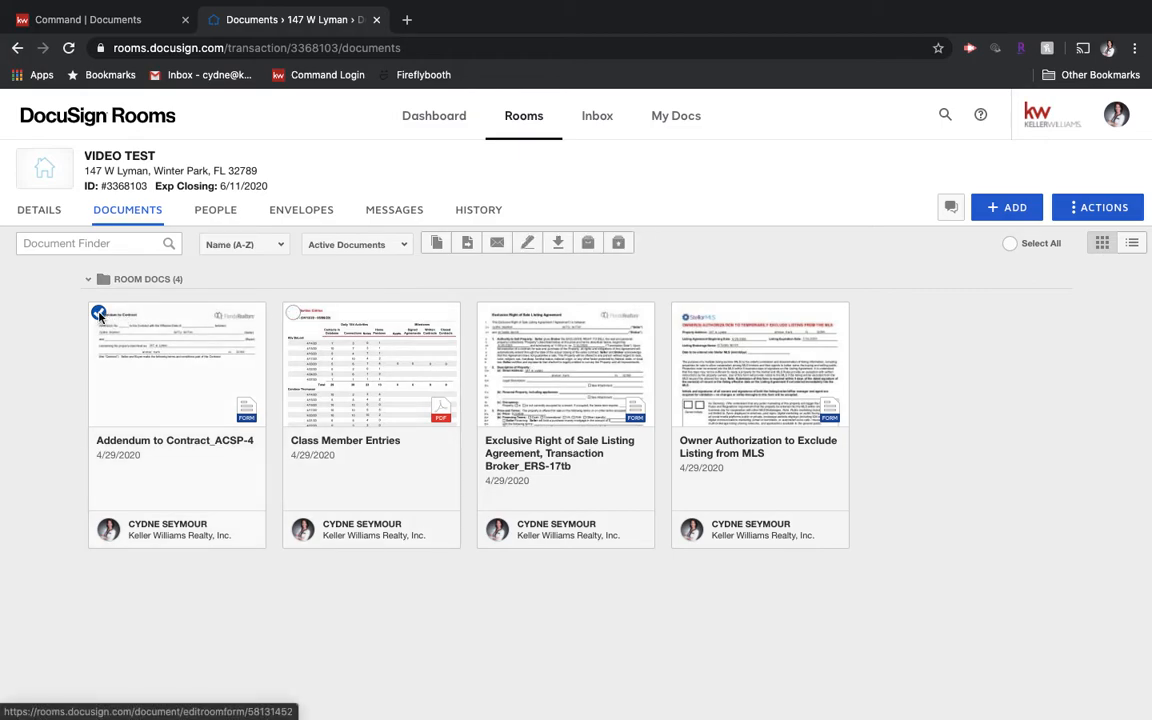
{"action": "left_click", "coordinate": [98, 312]}
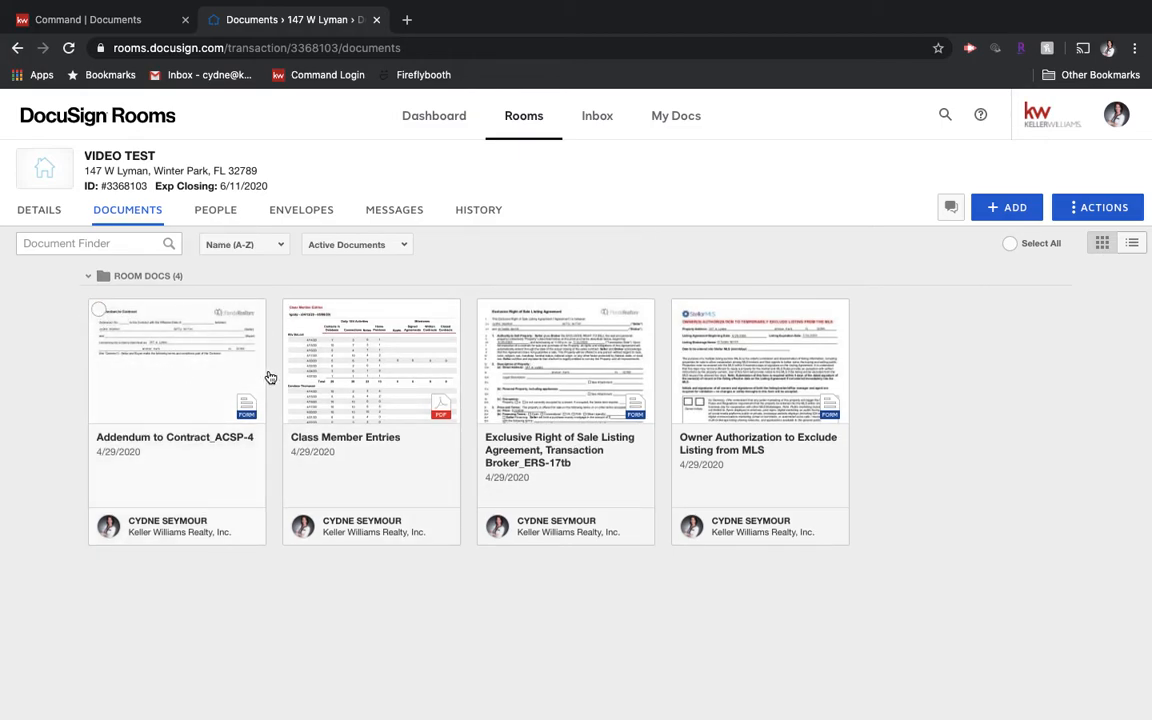
Step: Archive the Addendum to Contract_ACSP-4 document card and confirm the archive
{"action": "right_click", "coordinate": [195, 382]}
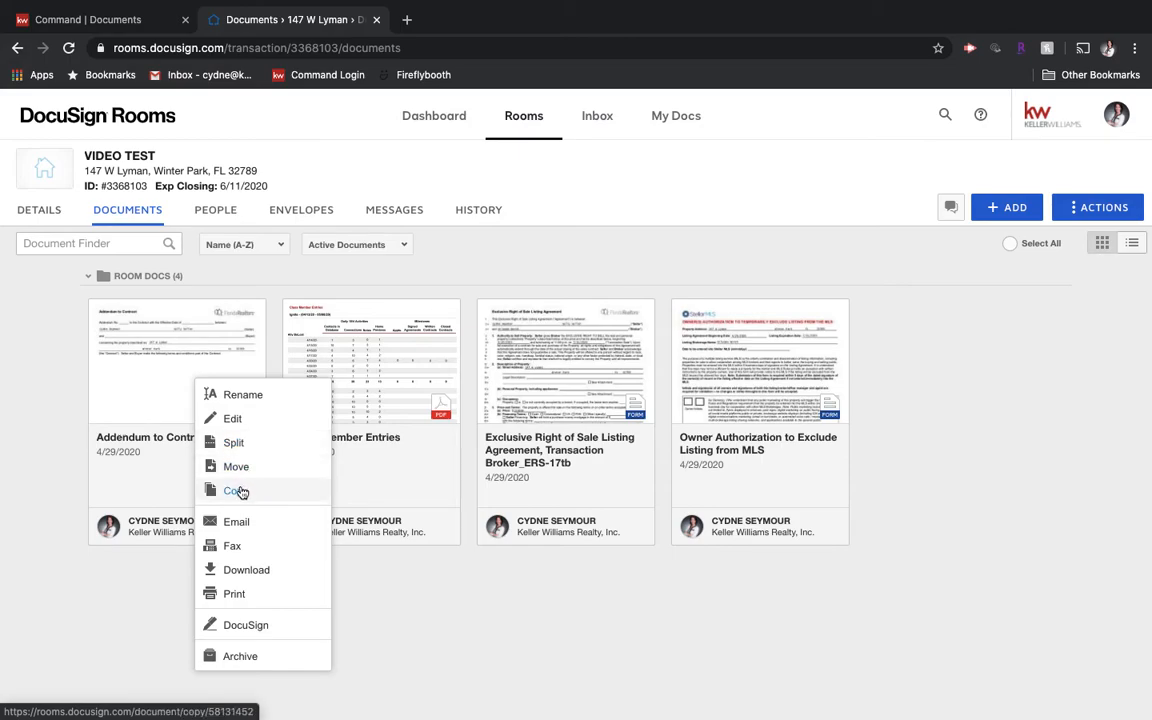
{"action": "left_click", "coordinate": [253, 658]}
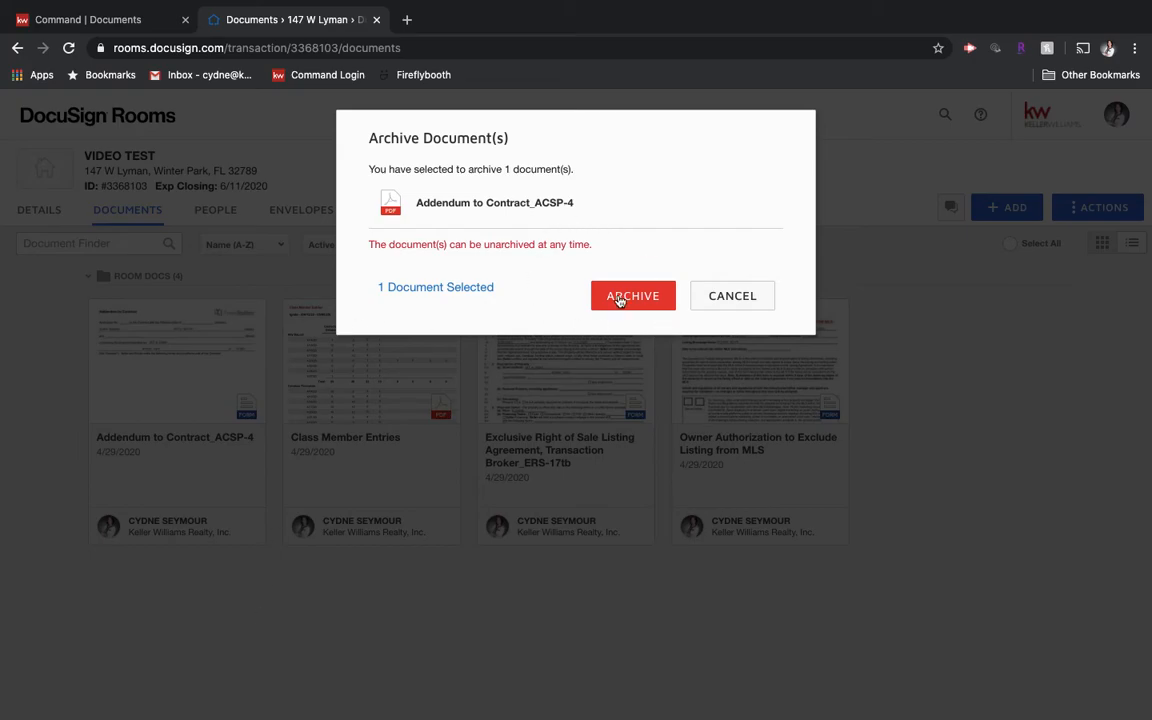
{"action": "left_click", "coordinate": [619, 300]}
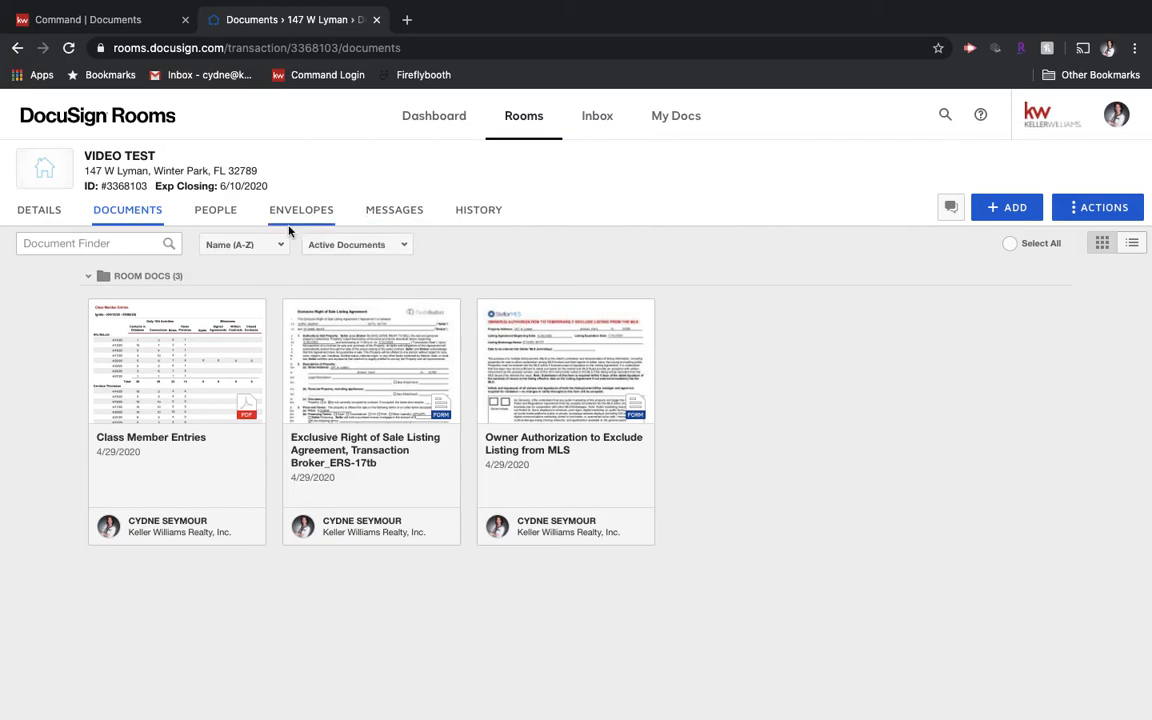
Step: Filter to All Documents and unarchive the Addendum to Contract_ACSP-4
{"action": "left_click", "coordinate": [350, 245]}
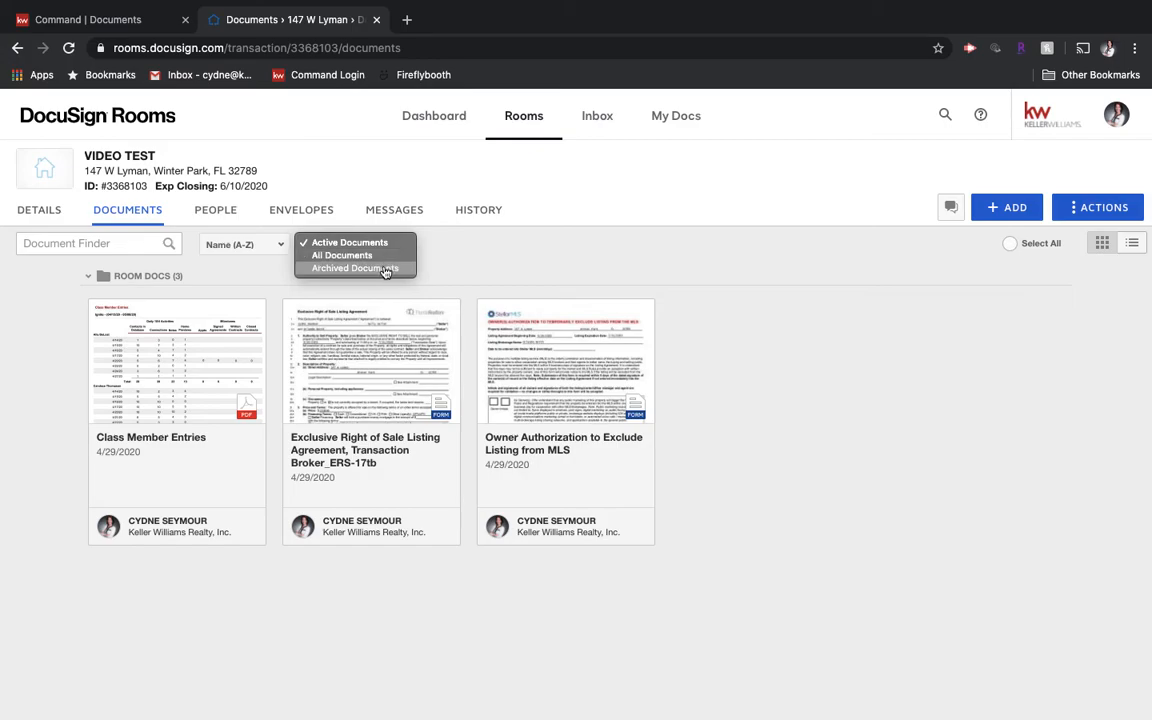
{"action": "left_click", "coordinate": [380, 256]}
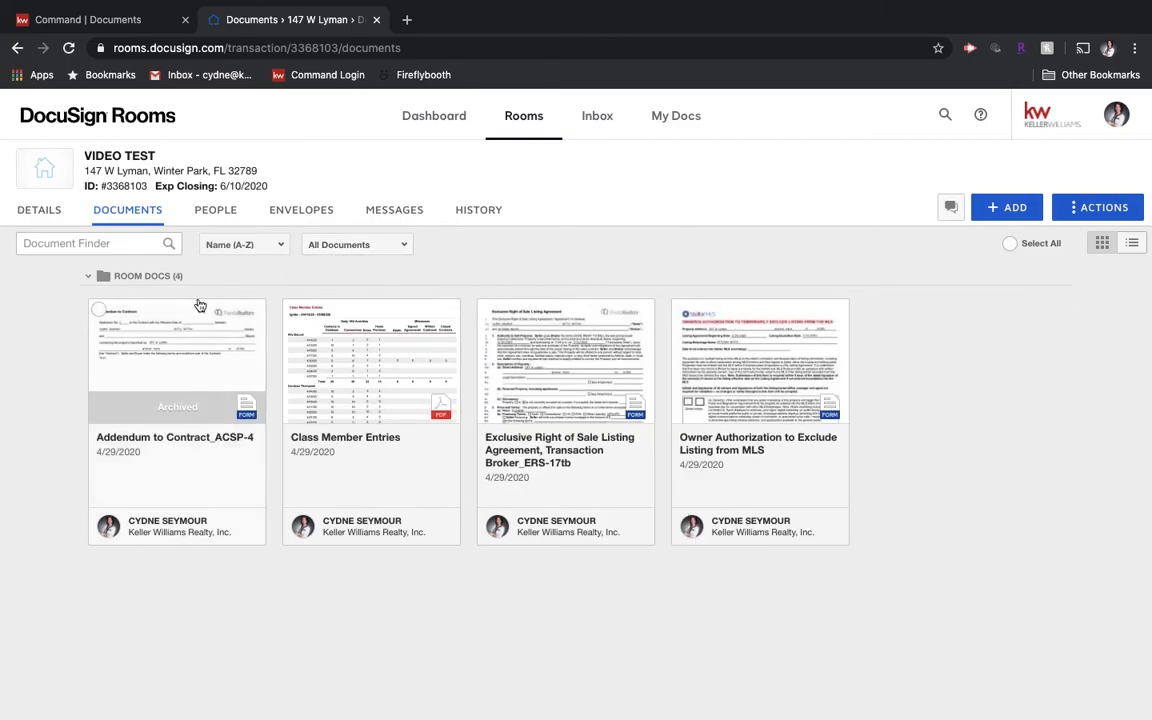
{"action": "right_click", "coordinate": [164, 384]}
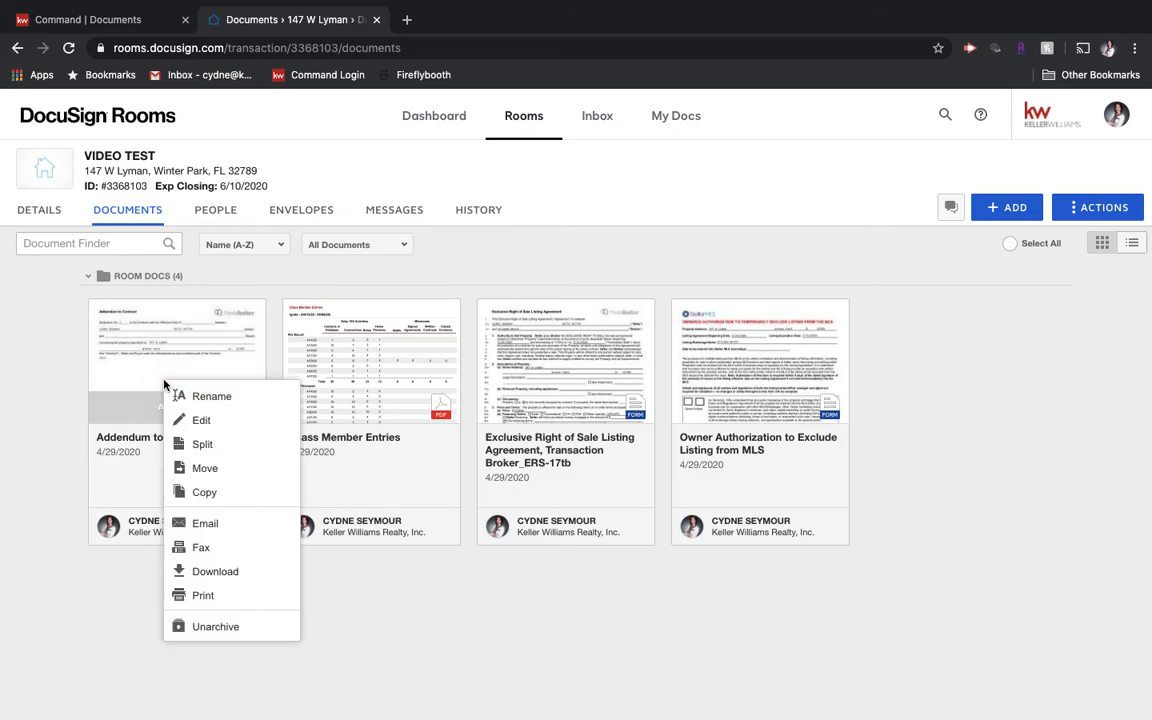
{"action": "left_click", "coordinate": [200, 630]}
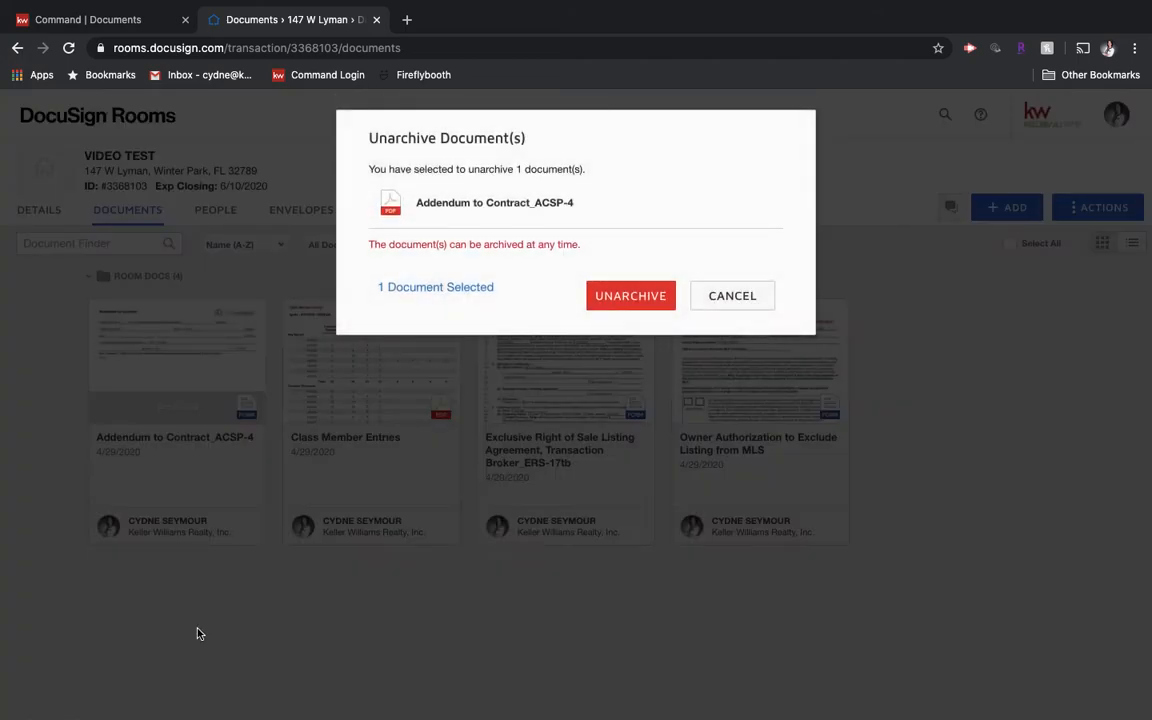
{"action": "left_click", "coordinate": [619, 302]}
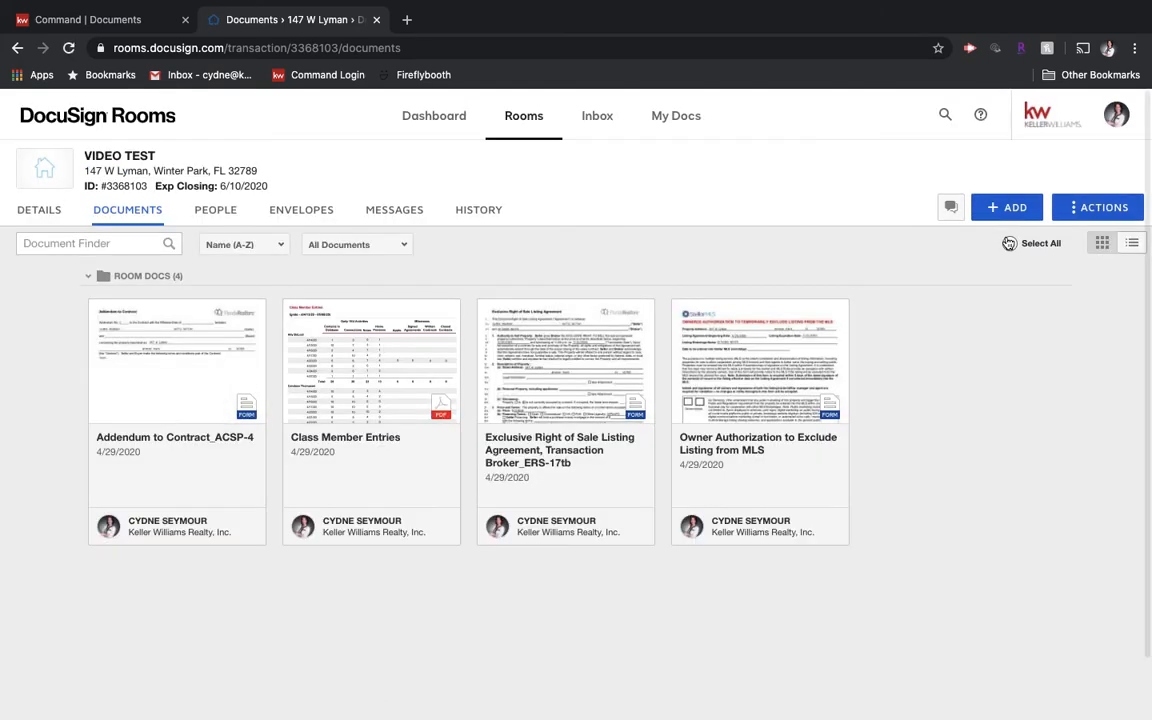
Step: Create a folder named TEST from the room's ACTIONS menu
{"action": "left_click", "coordinate": [1106, 210]}
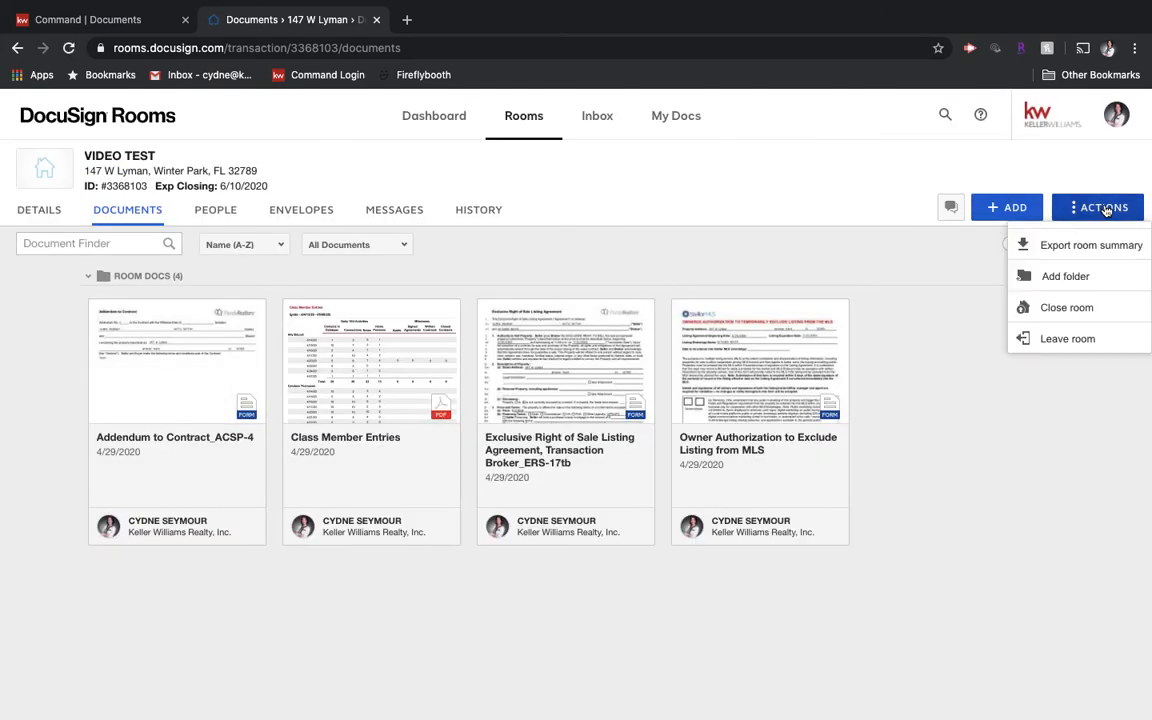
{"action": "left_click", "coordinate": [1102, 278]}
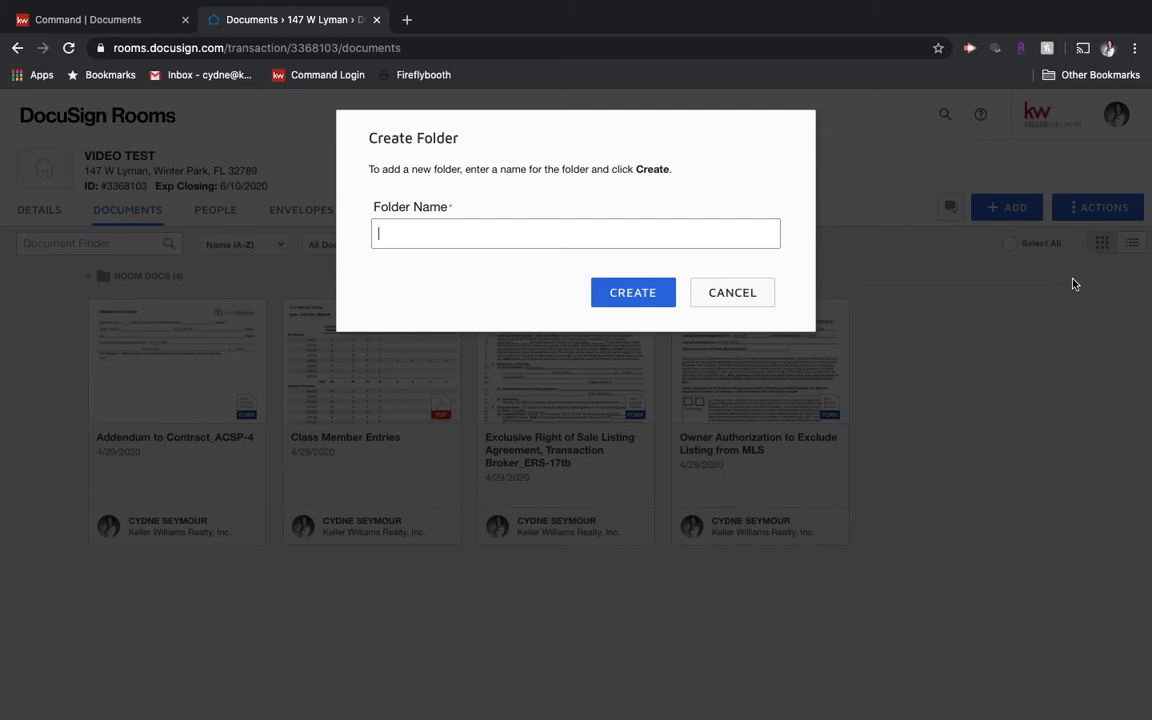
{"action": "type", "text": "TEST"}
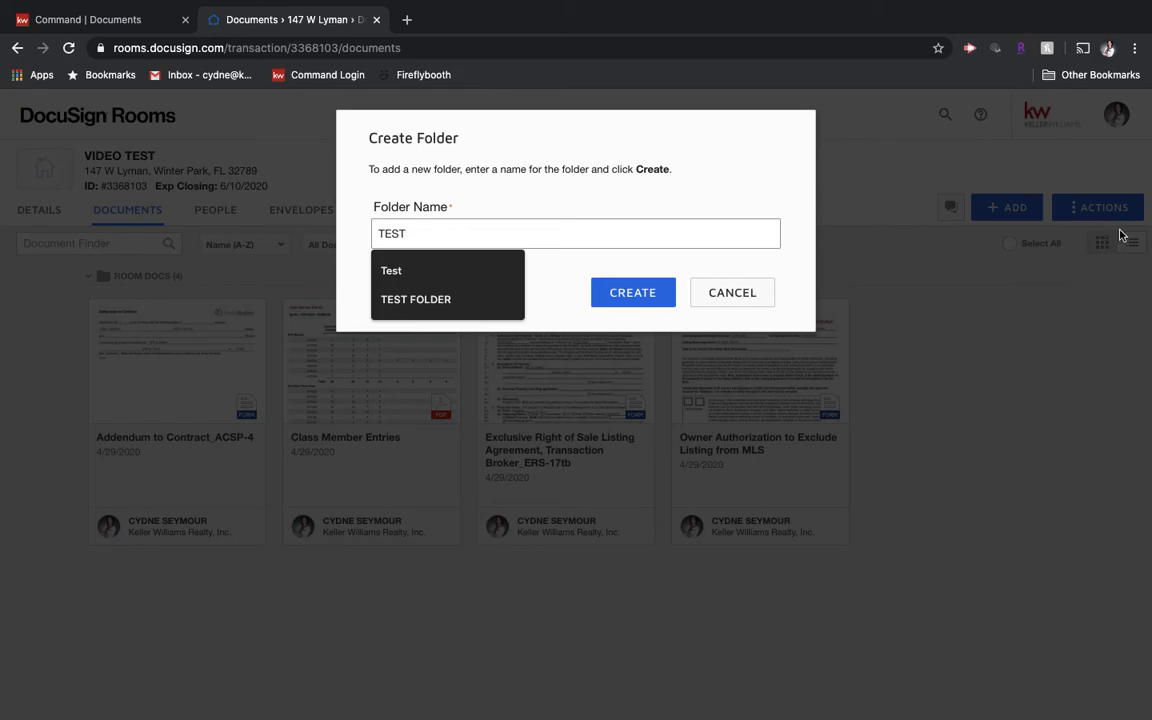
{"action": "left_click", "coordinate": [645, 292]}
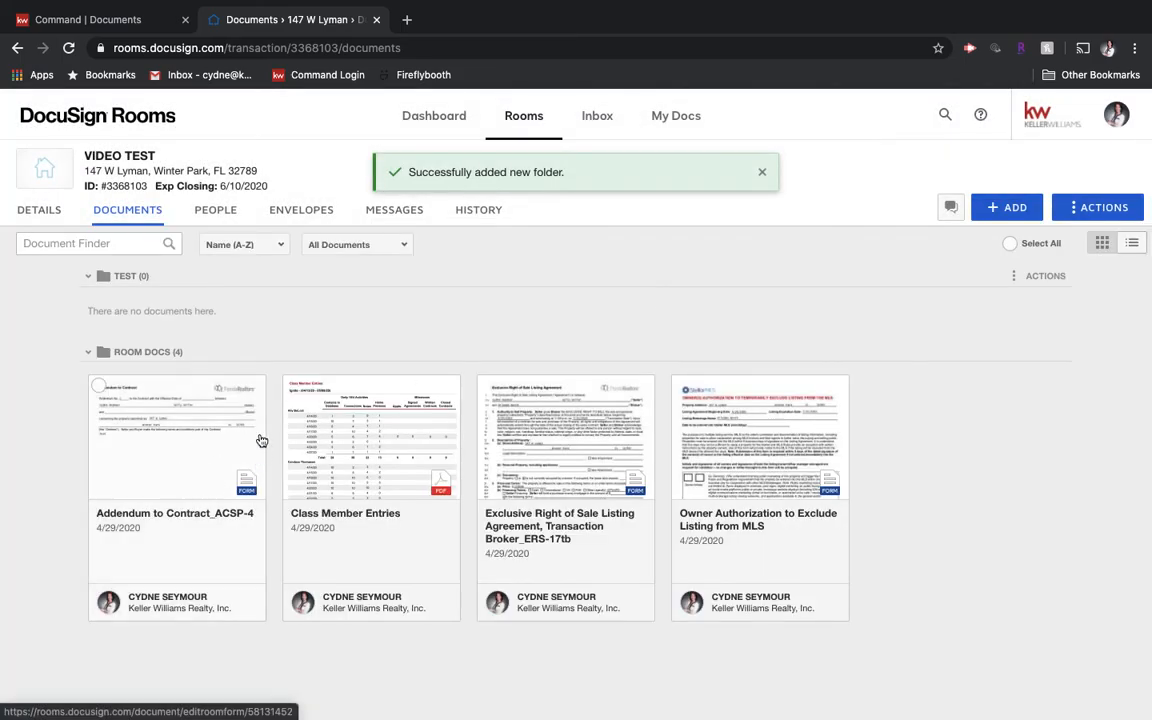
Step: Move the Addendum to Contract_ACSP-4 into the TEST folder in the current room
{"action": "right_click", "coordinate": [145, 431]}
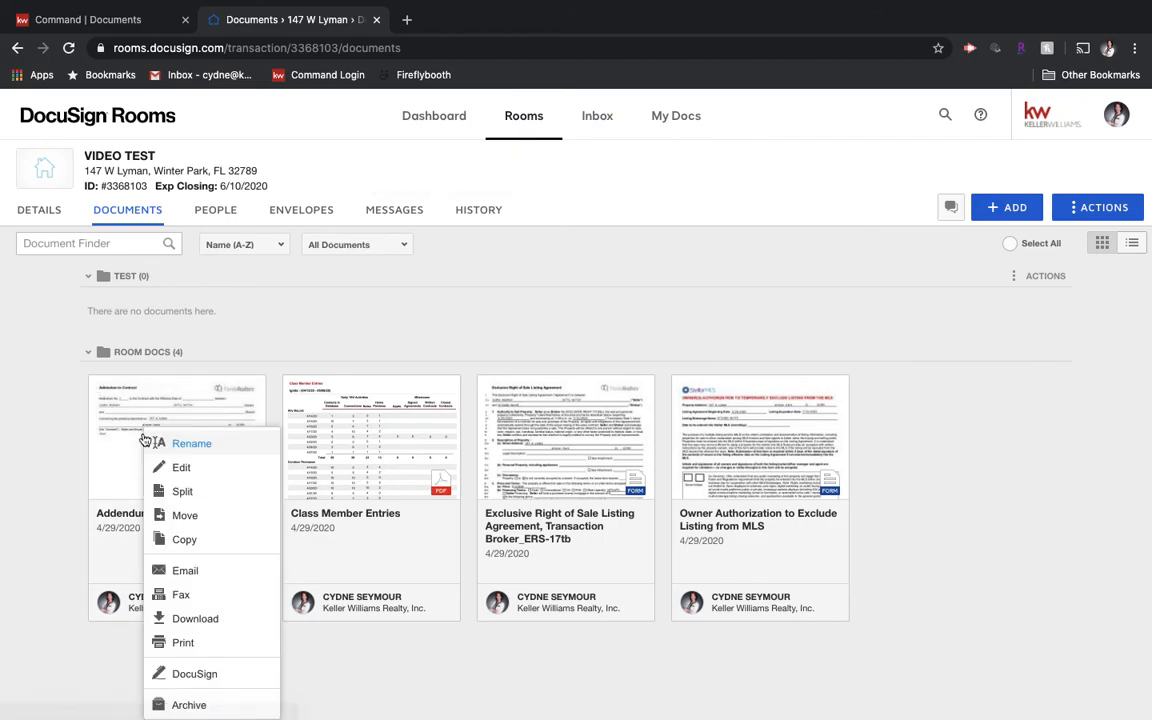
{"action": "left_click", "coordinate": [173, 518]}
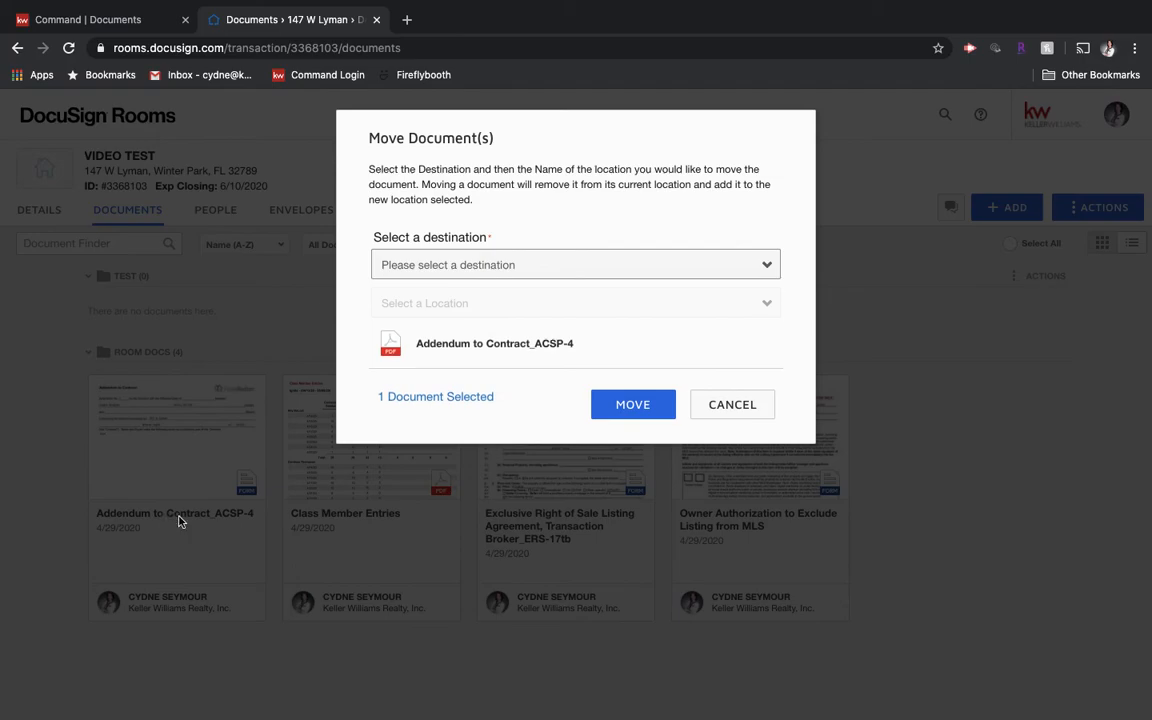
{"action": "left_click", "coordinate": [469, 266]}
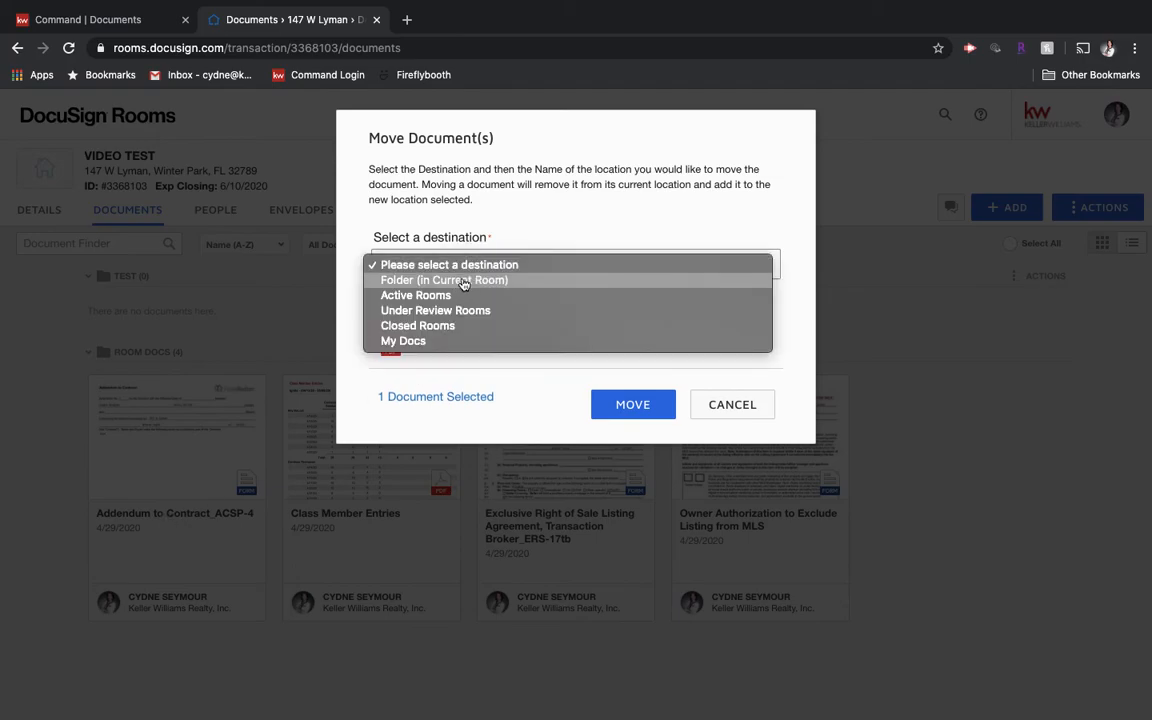
{"action": "left_click", "coordinate": [450, 282]}
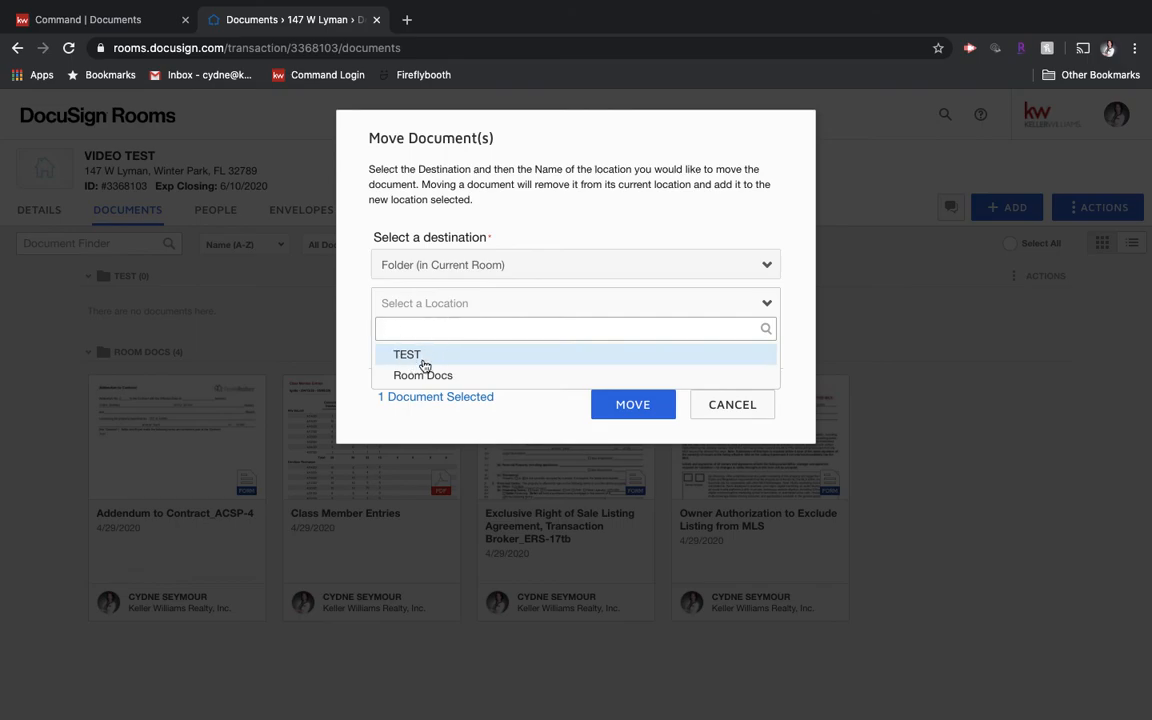
{"action": "left_click", "coordinate": [407, 356]}
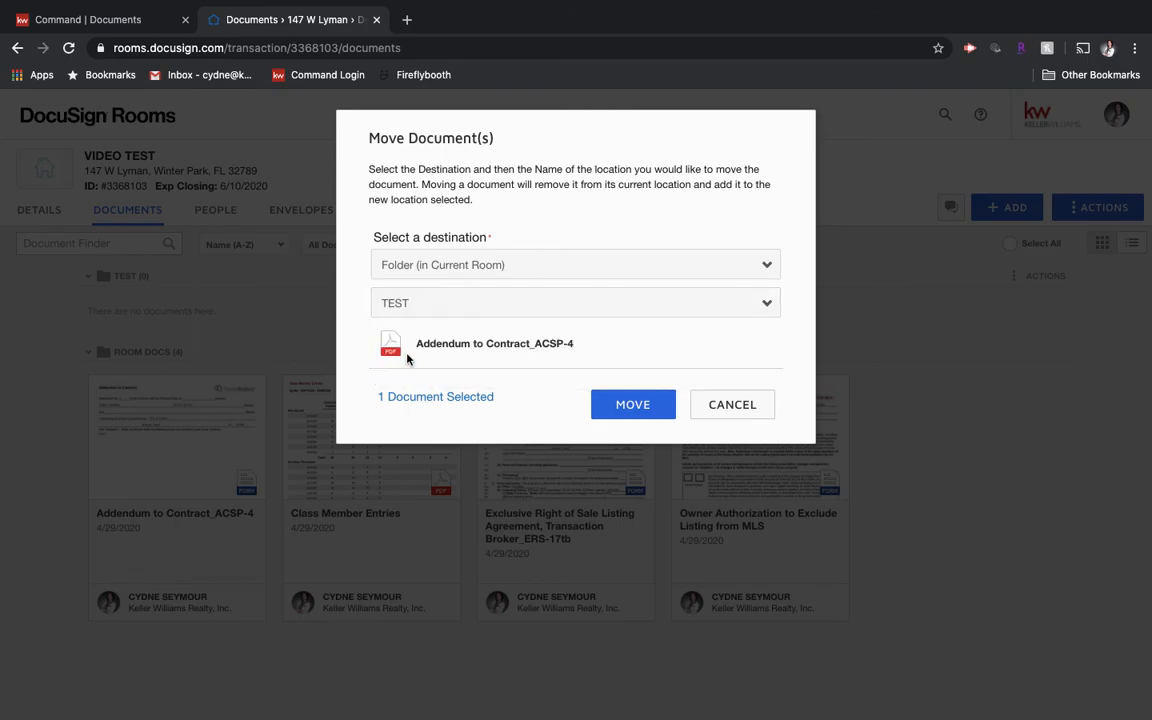
{"action": "left_click", "coordinate": [630, 406]}
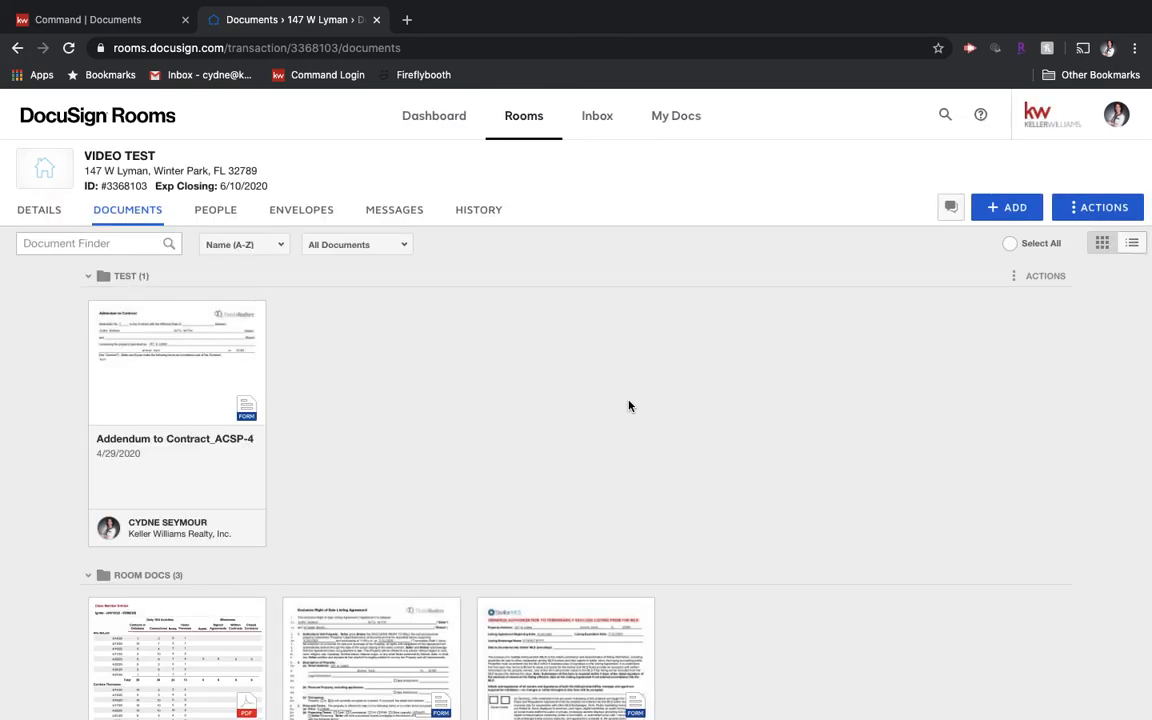
Step: Check and close the TEST folder's options, then switch the room documents to list view
{"action": "left_click", "coordinate": [1048, 277]}
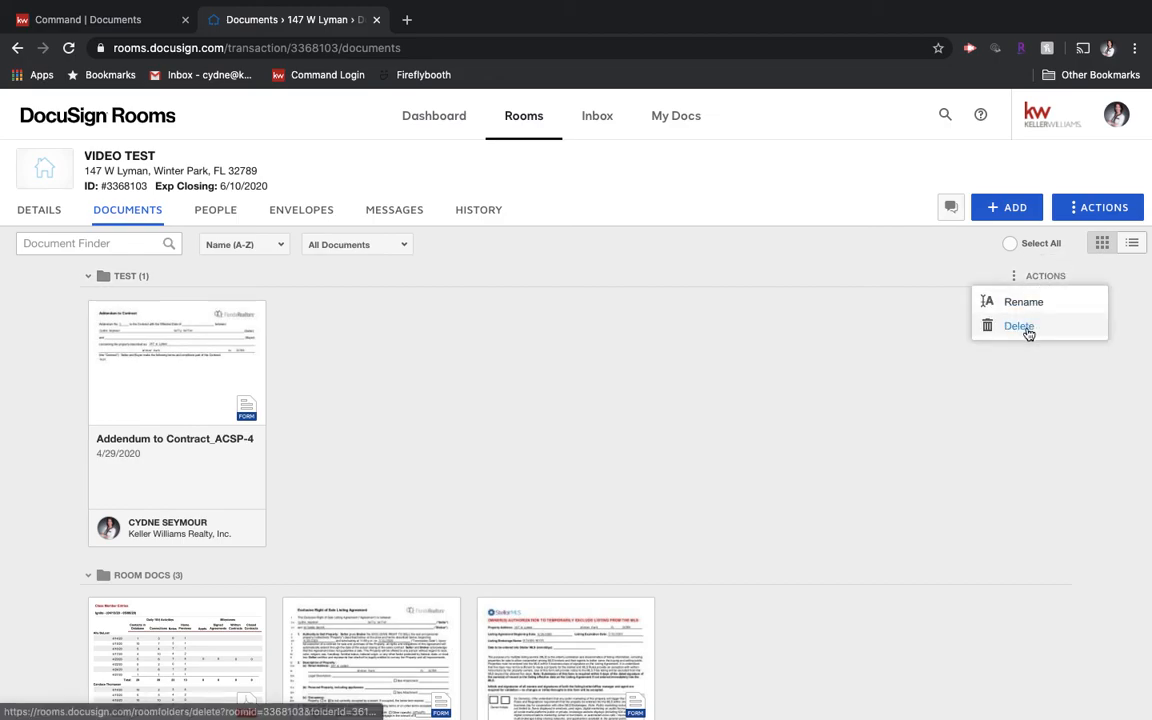
{"action": "left_click", "coordinate": [972, 400]}
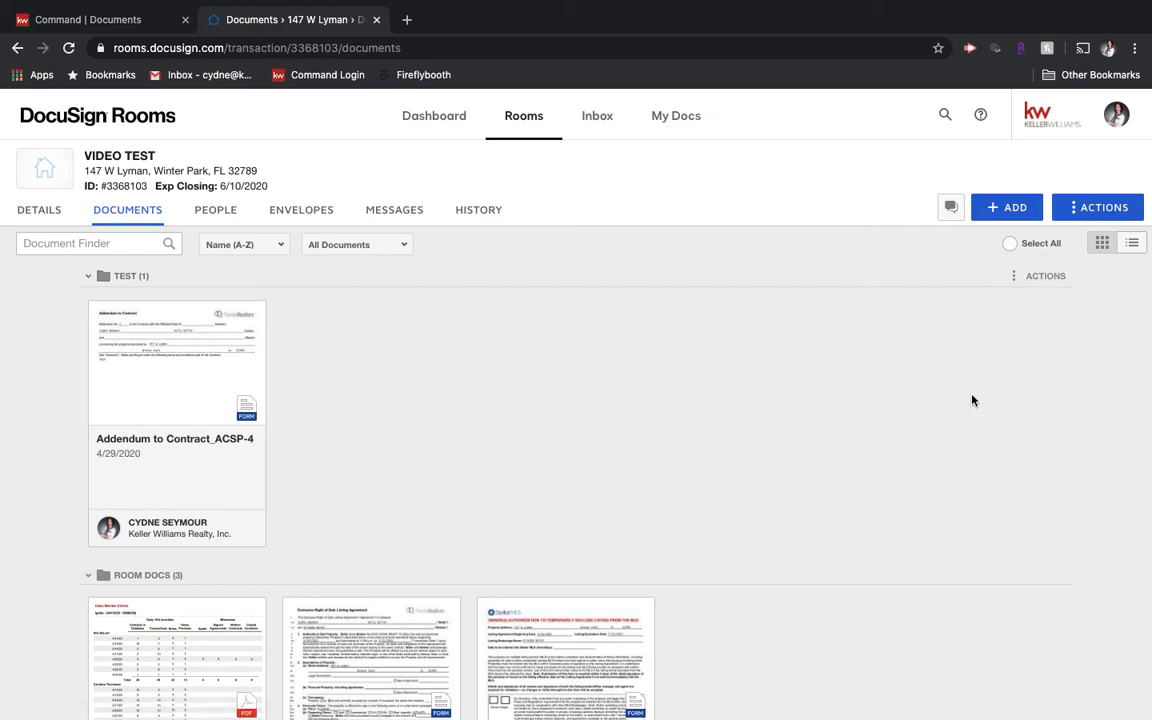
{"action": "left_click", "coordinate": [1134, 250]}
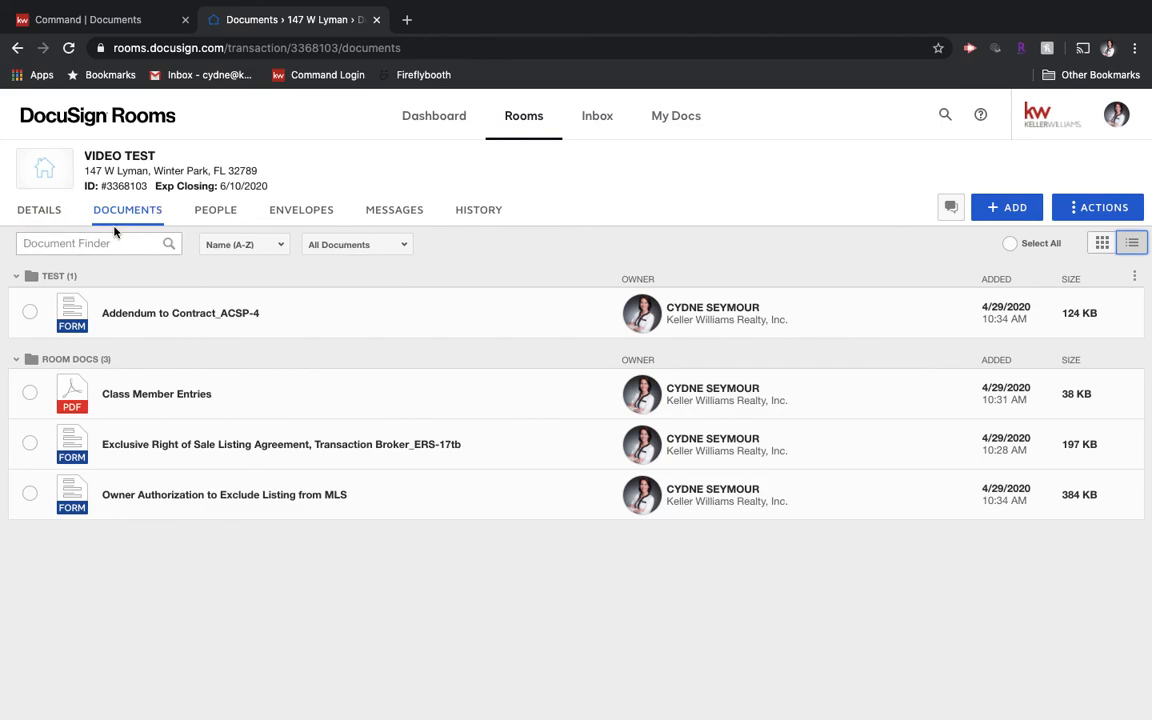
{"action": "mouse_move", "coordinate": [770, 6]}
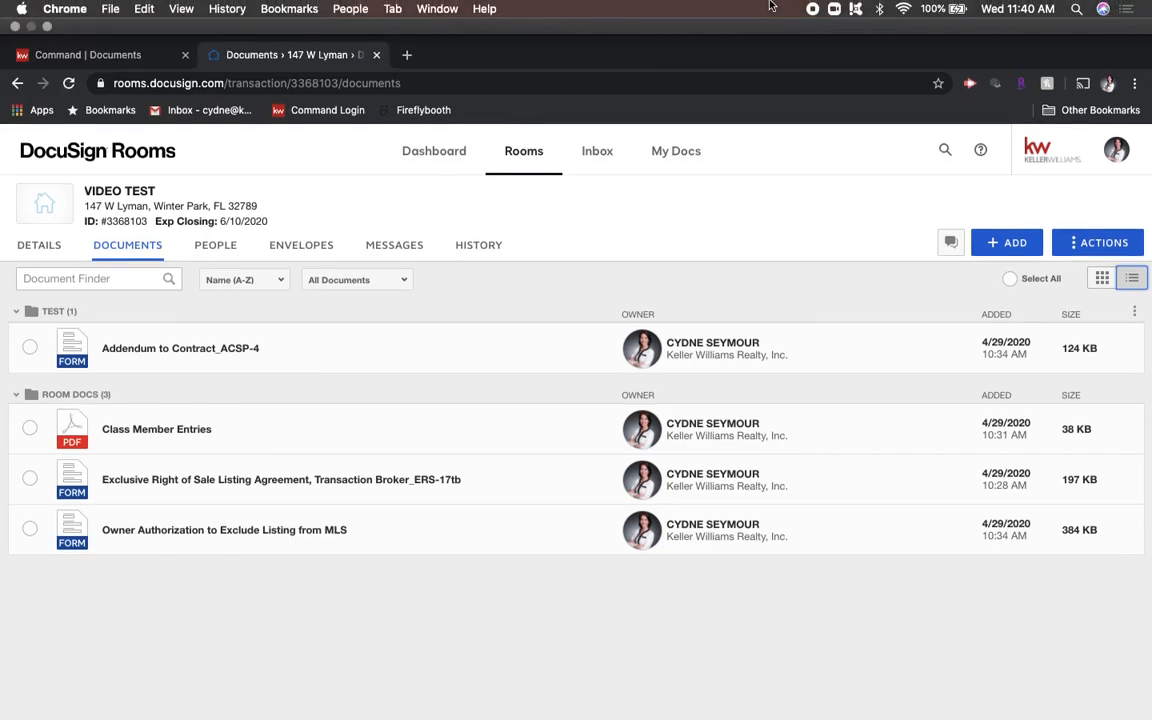